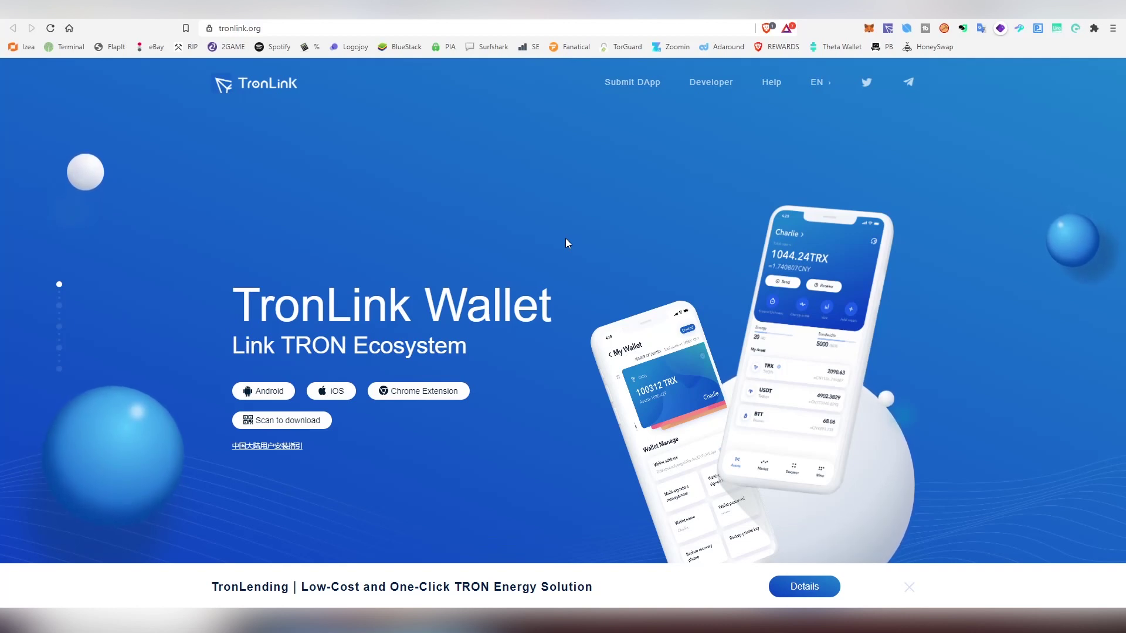
- Look over the Android, iOS and Chrome Extension download options on the tronlink.org home page
mouse_move(325, 397)
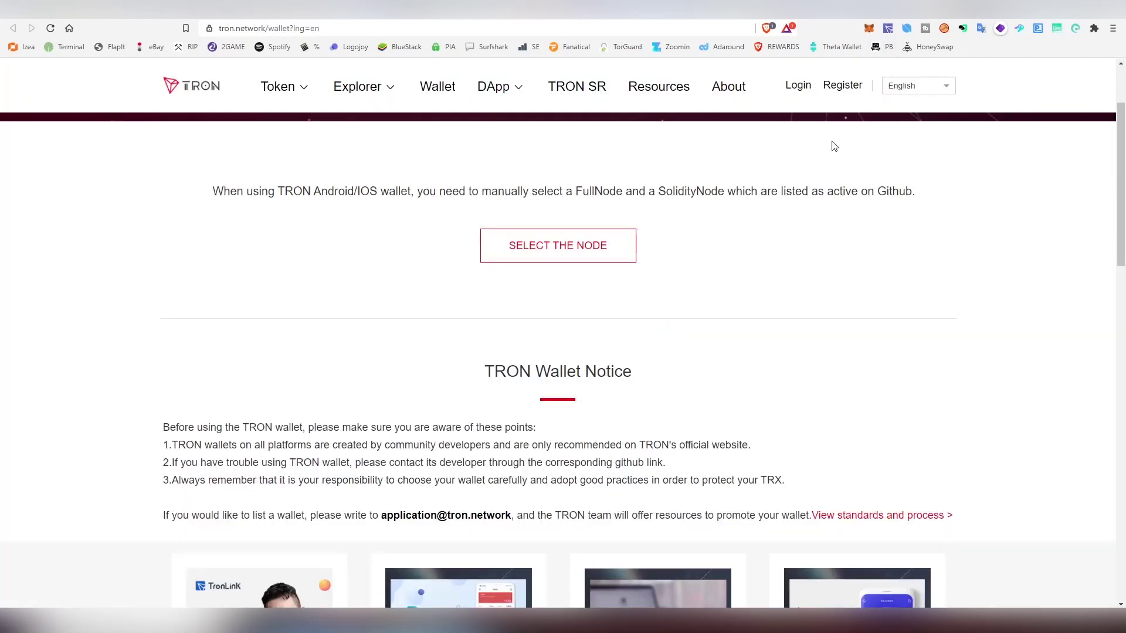
scroll(767, 233, down, 6)
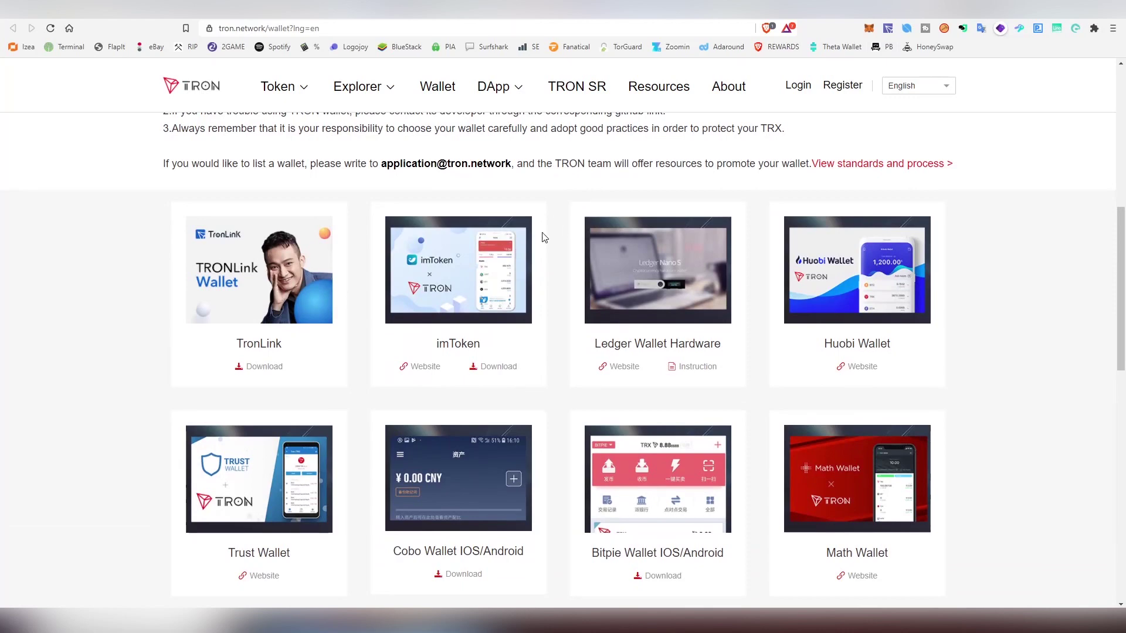
scroll(812, 273, down, 3)
scroll(395, 417, down, 2)
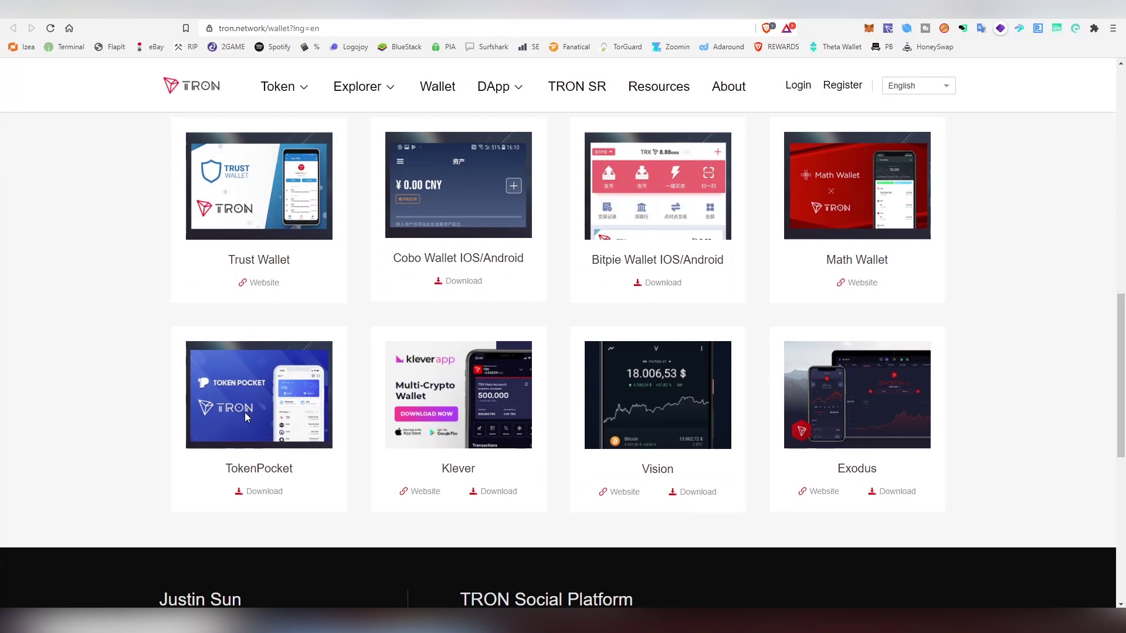
scroll(246, 416, up, 4)
scroll(277, 418, up, 3)
scroll(328, 405, down, 4)
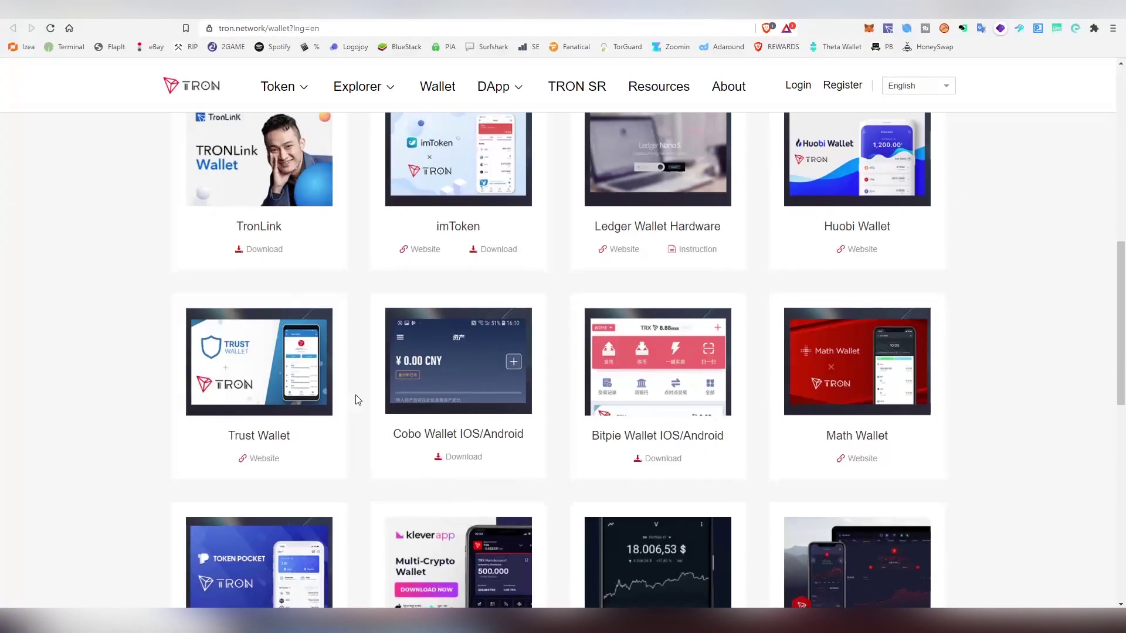
scroll(364, 398, down, 2)
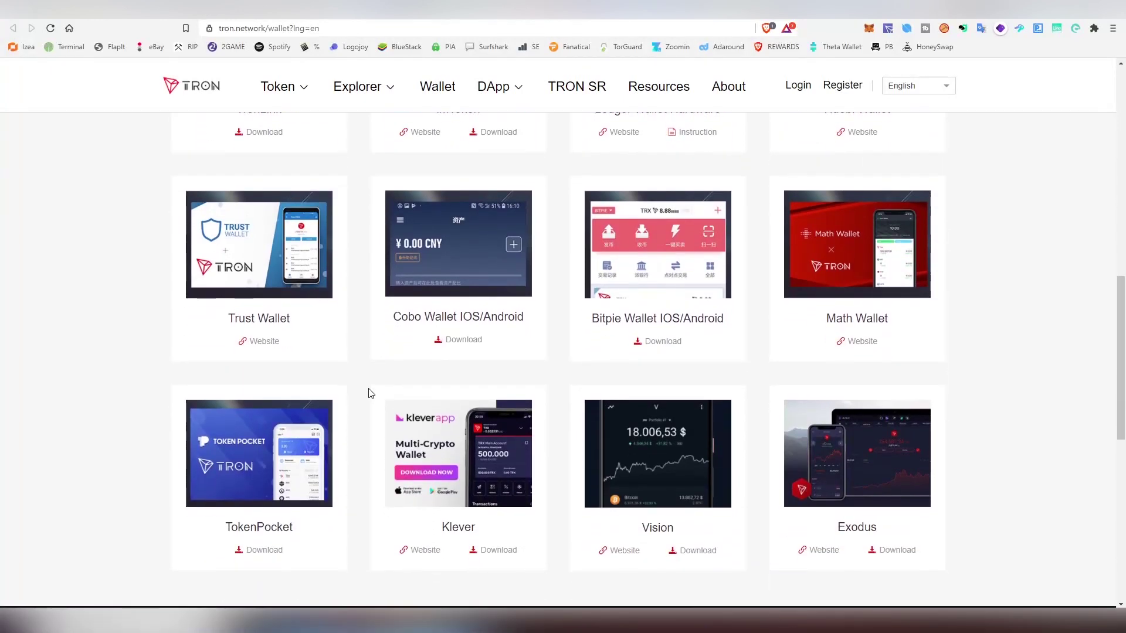
scroll(370, 393, down, 1)
scroll(371, 393, up, 3)
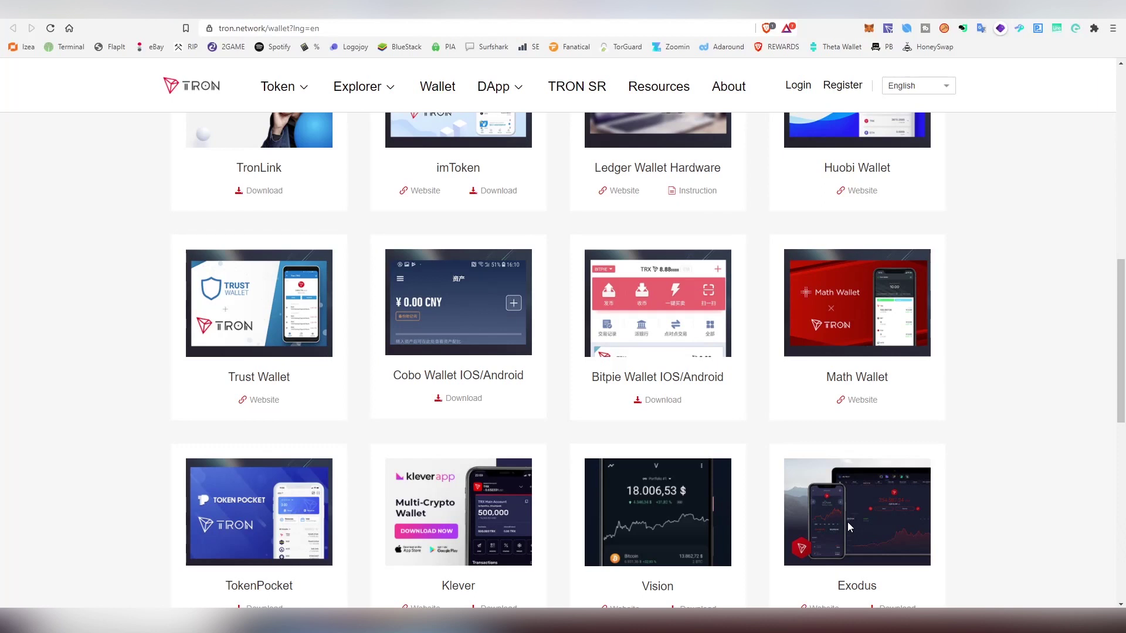
scroll(544, 397, up, 3)
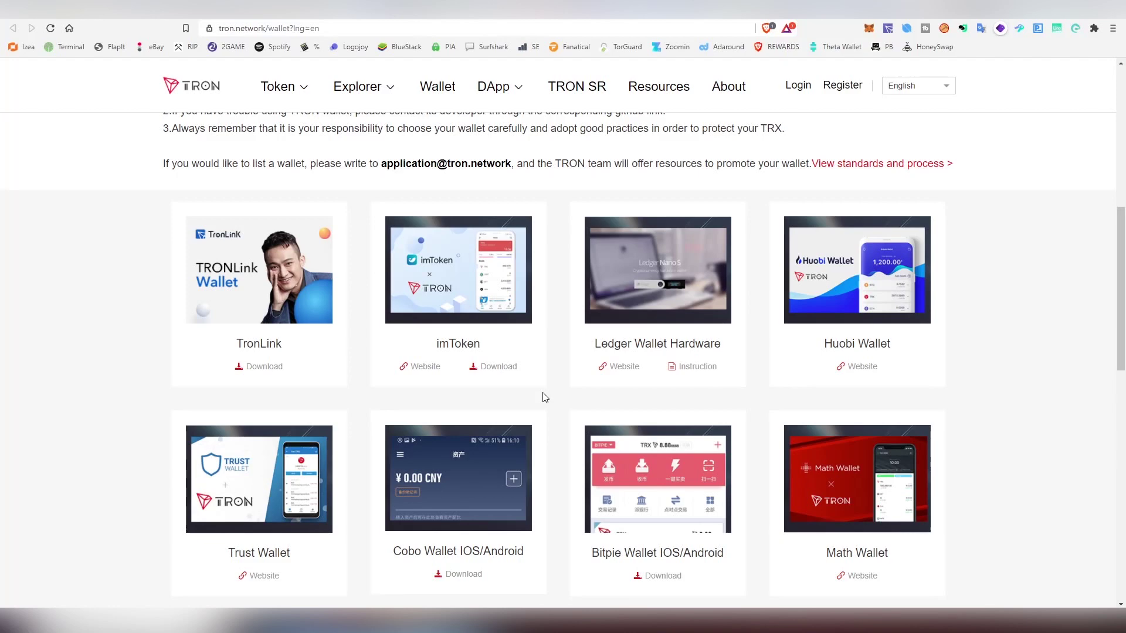
scroll(505, 308, up, 8)
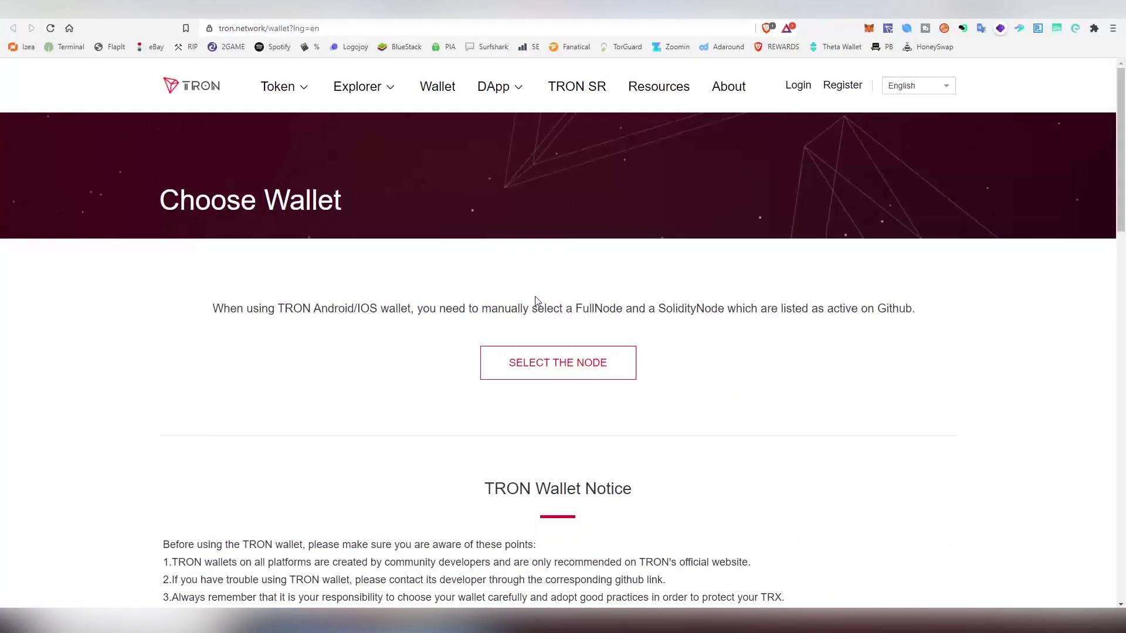
- Unlock TronLink with the wallet password, check the account list and balances, then dismiss the popup
click(887, 29)
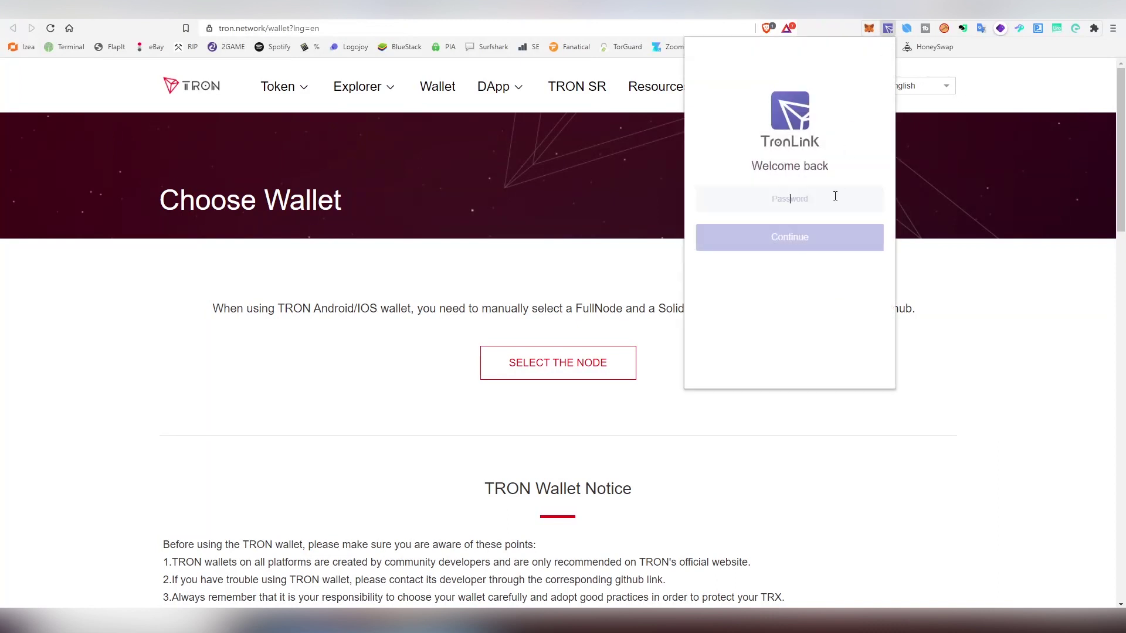
text(••)
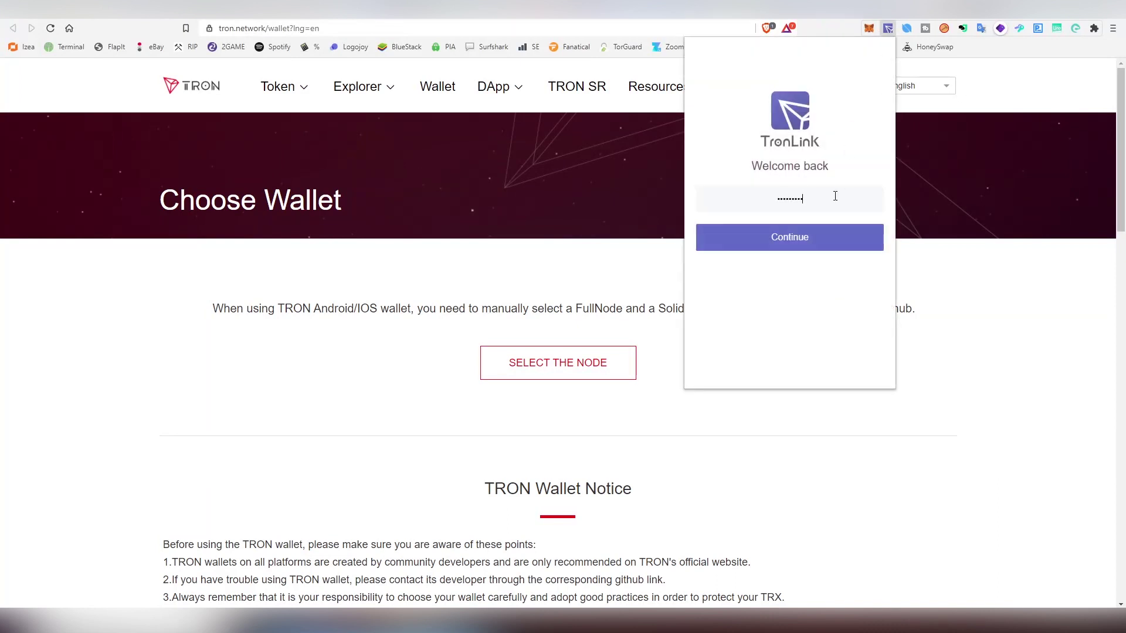
key(Return)
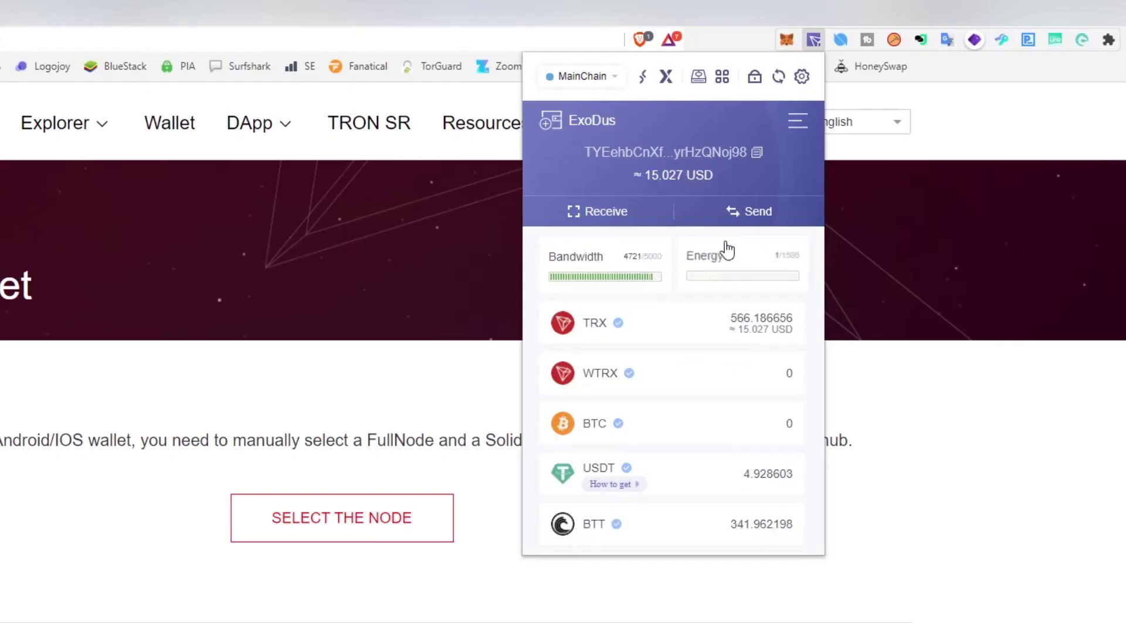
click(577, 123)
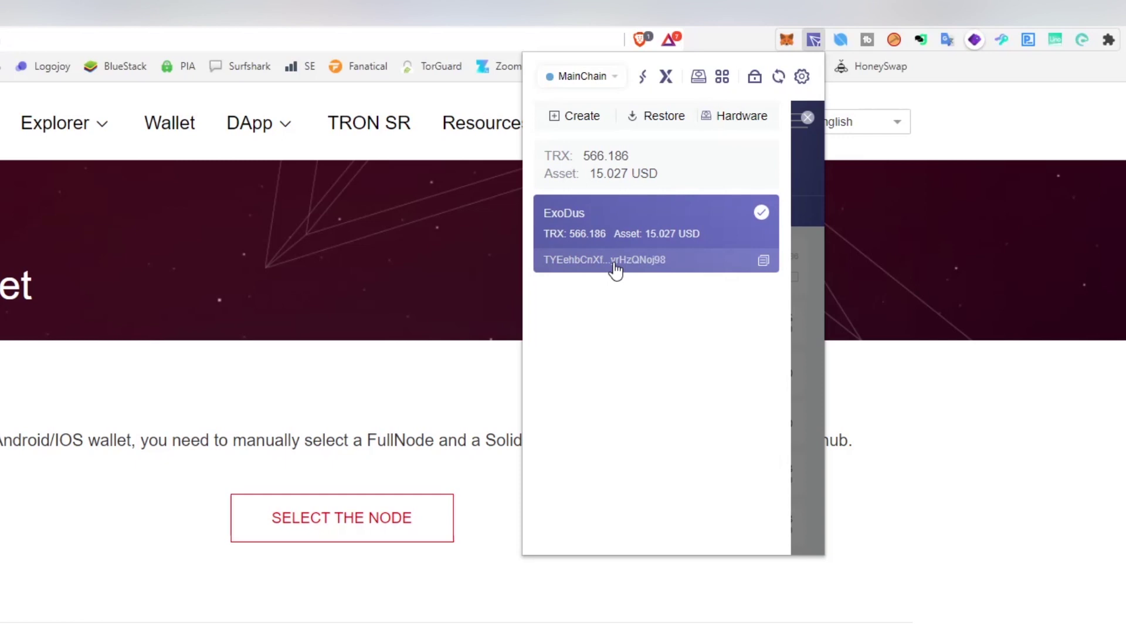
click(808, 118)
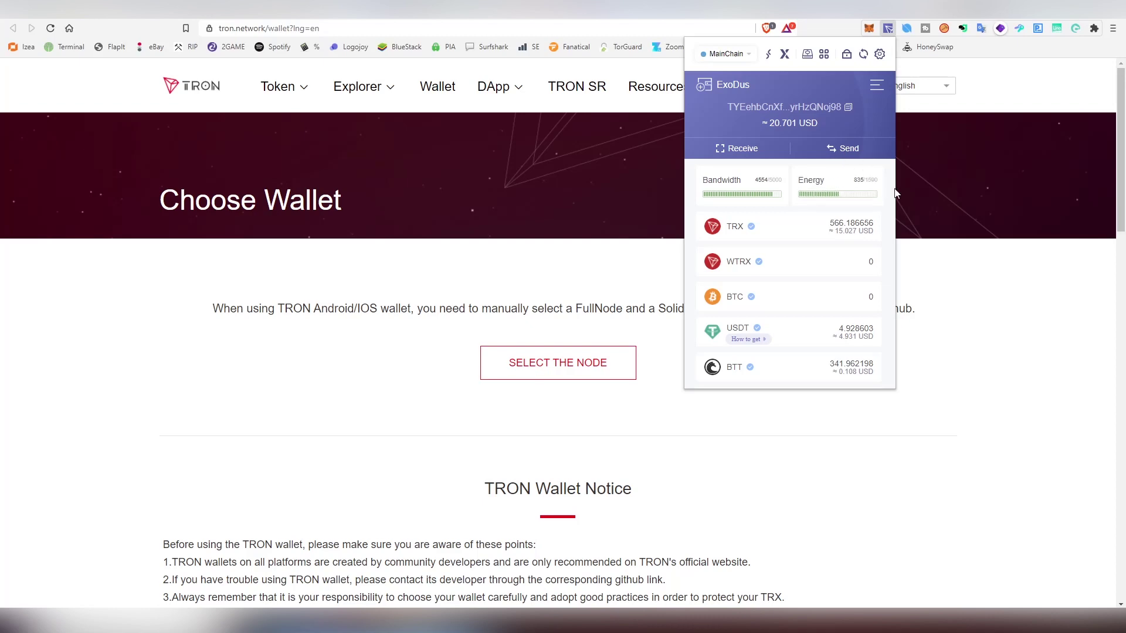
click(924, 196)
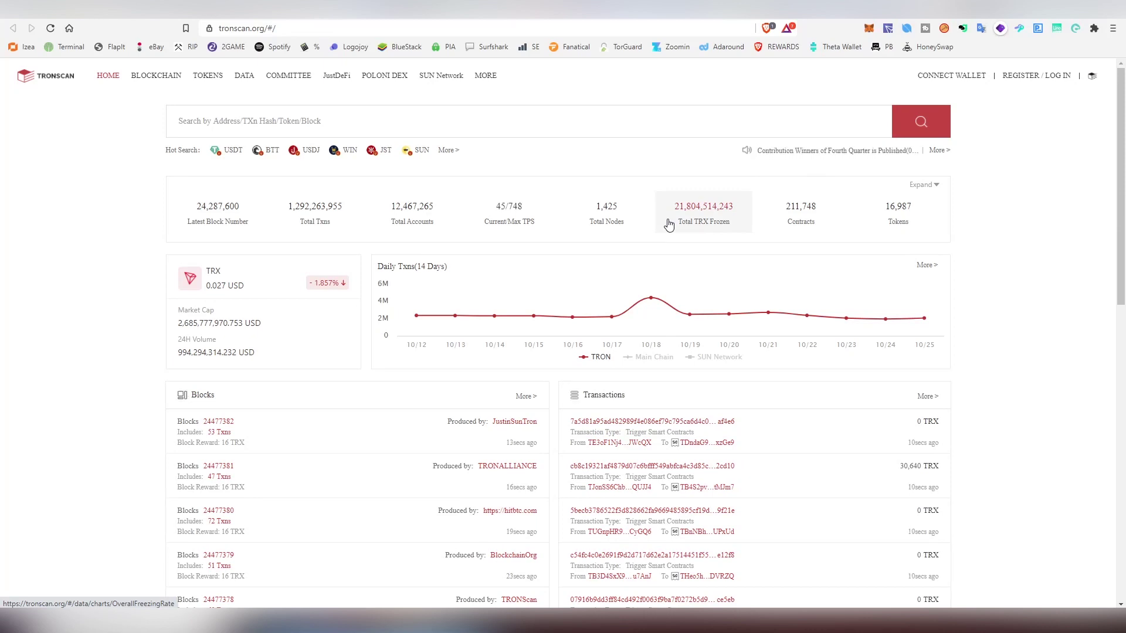
- Connect TronLink to Tronscan through Connect Wallet, reloading once and approving the connection in TronLink
mouse_move(945, 85)
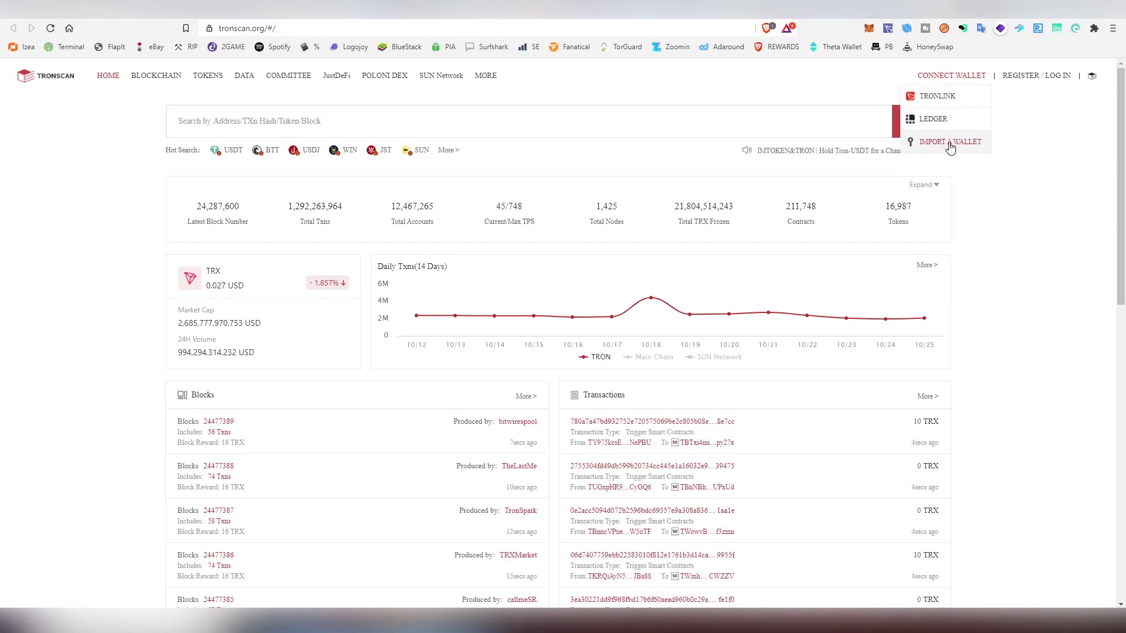
click(935, 99)
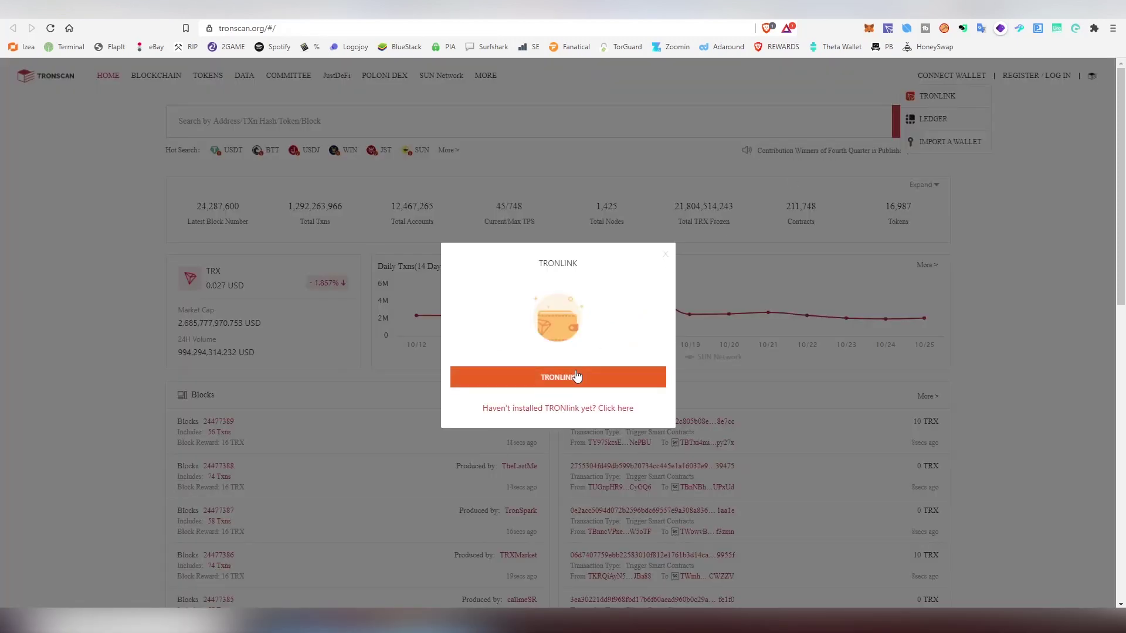
click(49, 28)
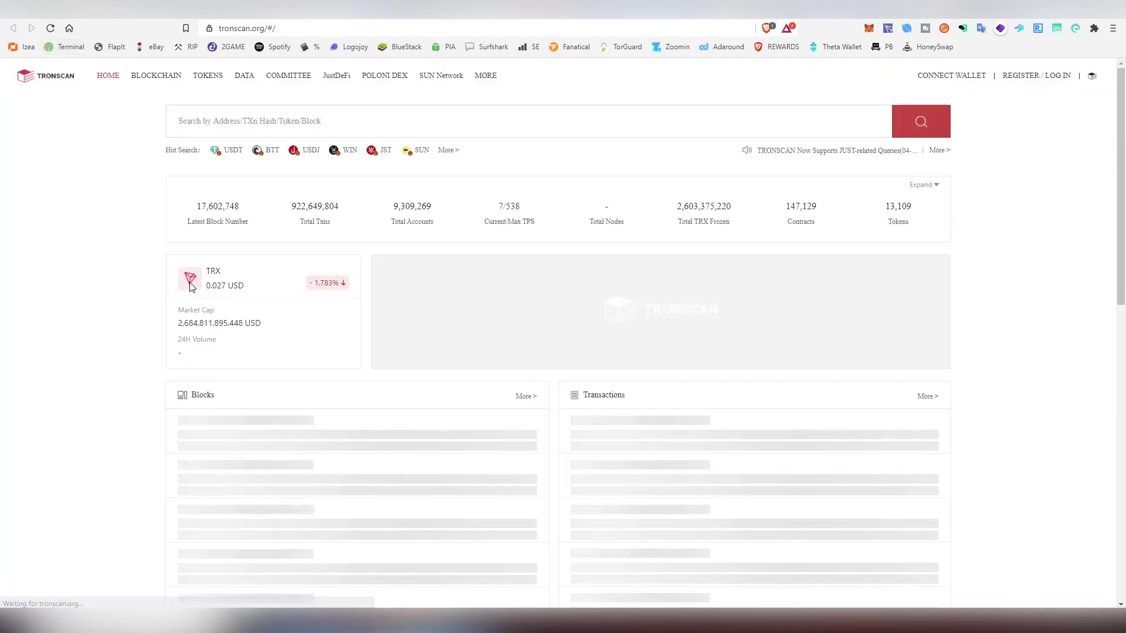
click(938, 97)
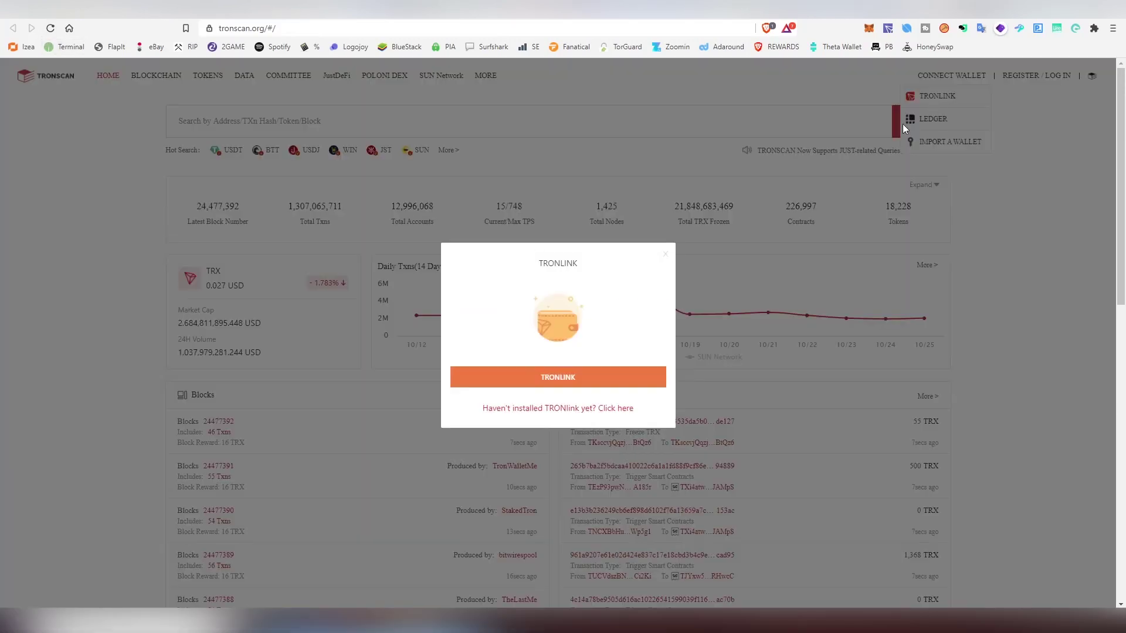
click(888, 27)
click(557, 377)
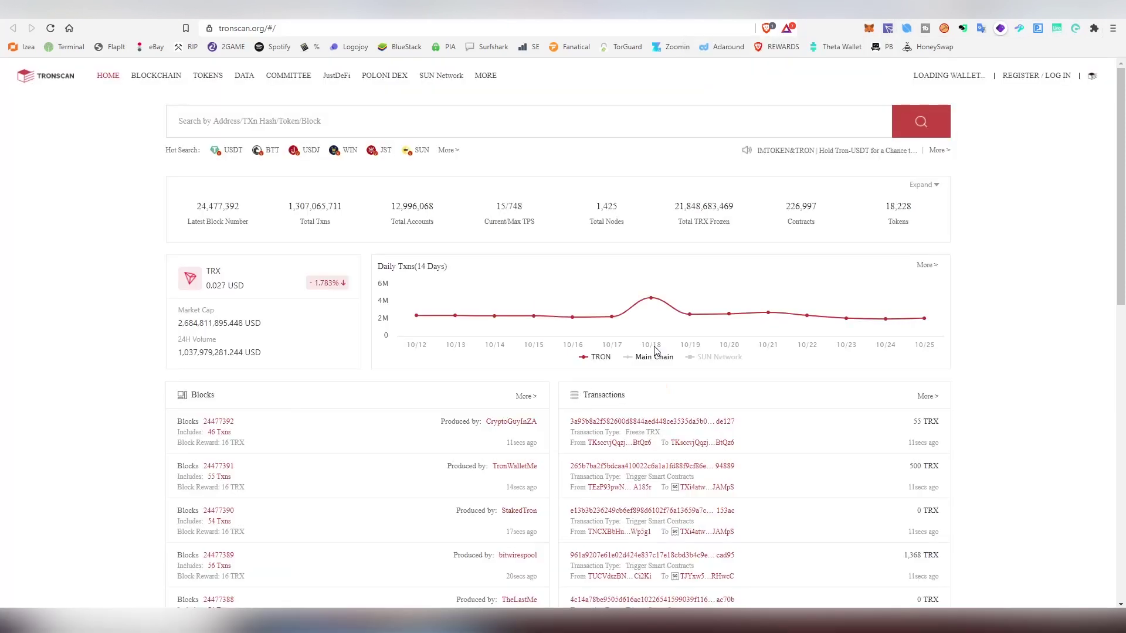
- Reveal the Committee dropdown in Tronscan's top menu
mouse_move(968, 85)
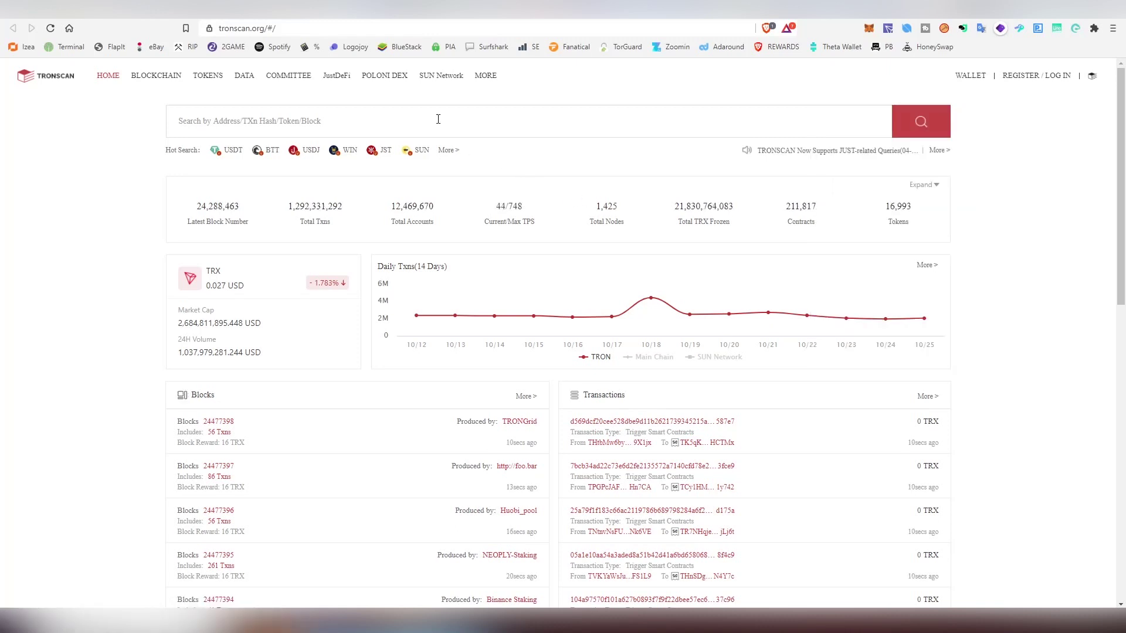
mouse_move(299, 84)
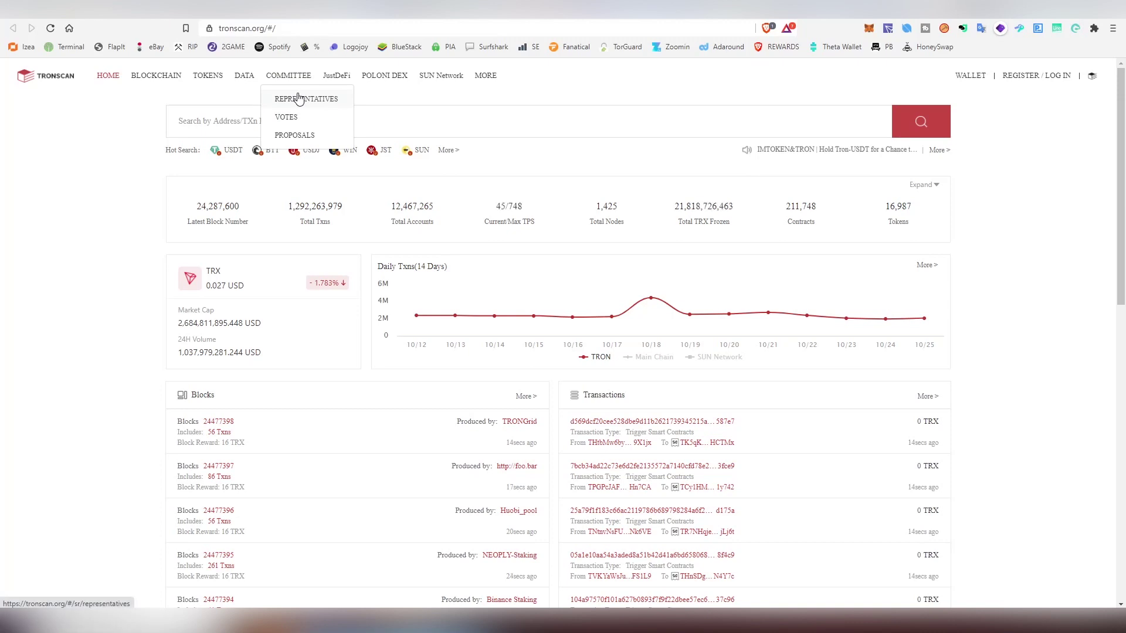
- Open Committee > Representatives and scroll down to the Super representatives ranking table
click(299, 98)
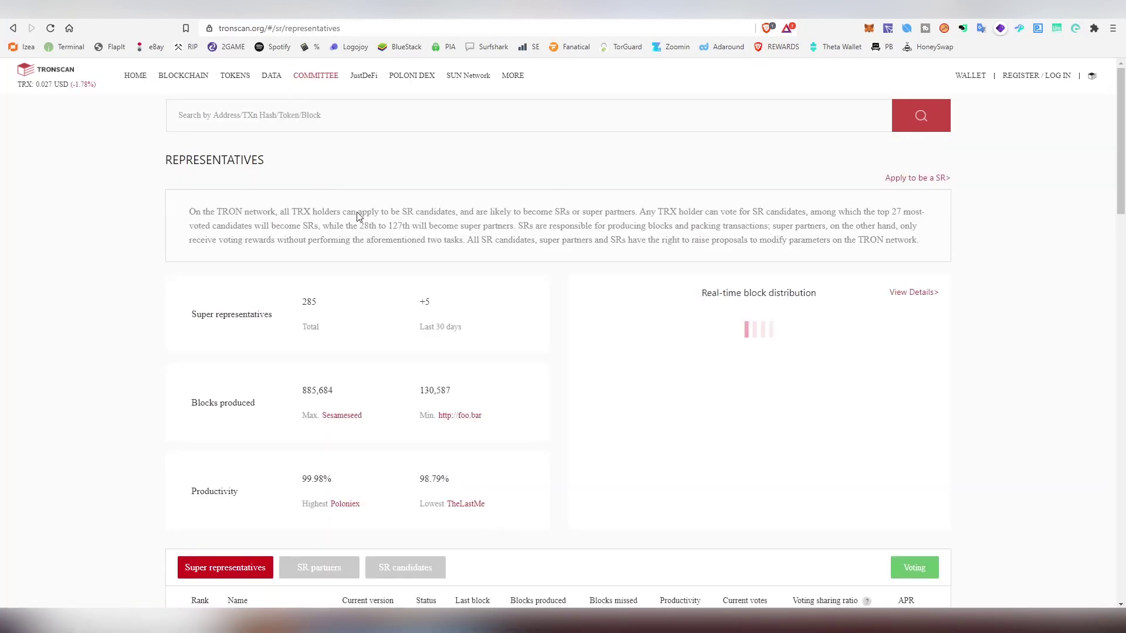
scroll(365, 218, down, 3)
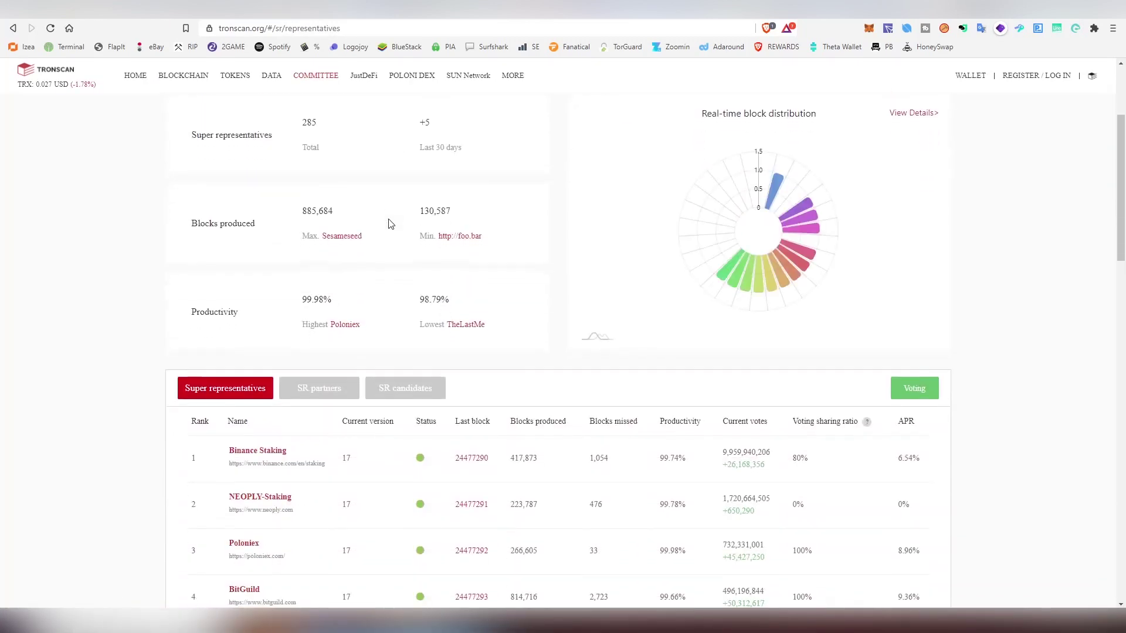
scroll(393, 222, down, 1)
scroll(395, 222, down, 1)
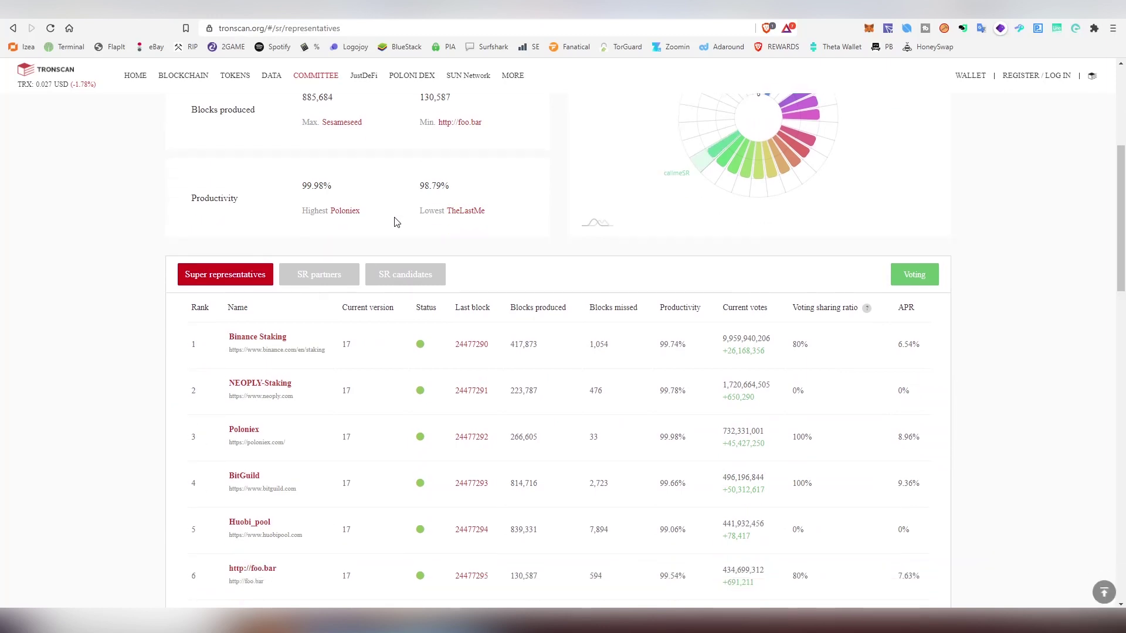
scroll(397, 222, down, 2)
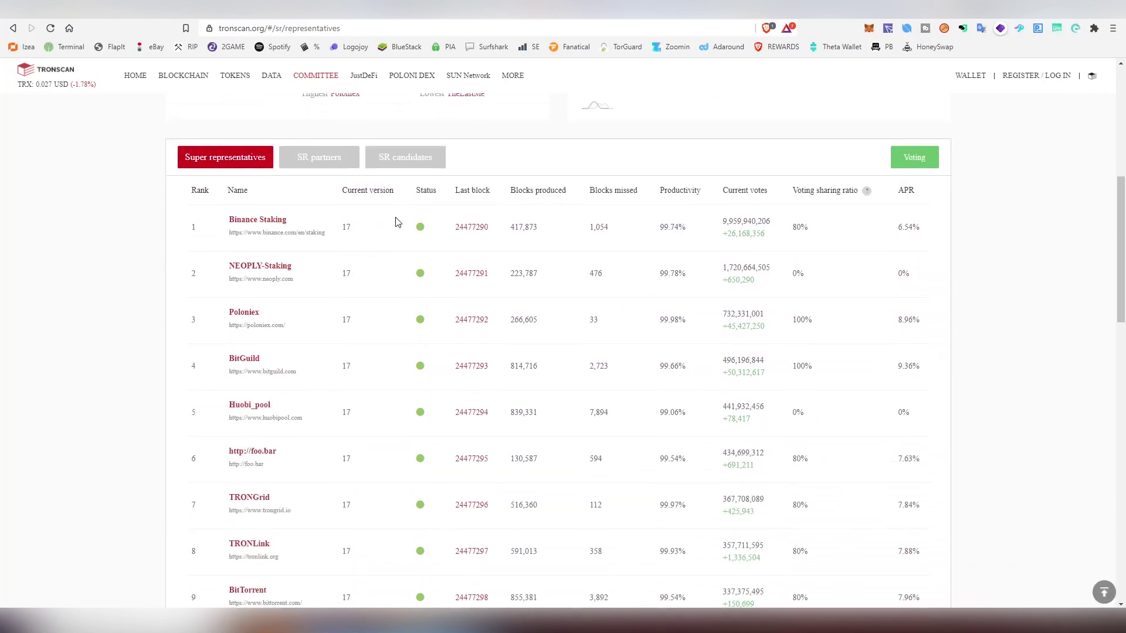
click(305, 158)
scroll(390, 269, down, 1)
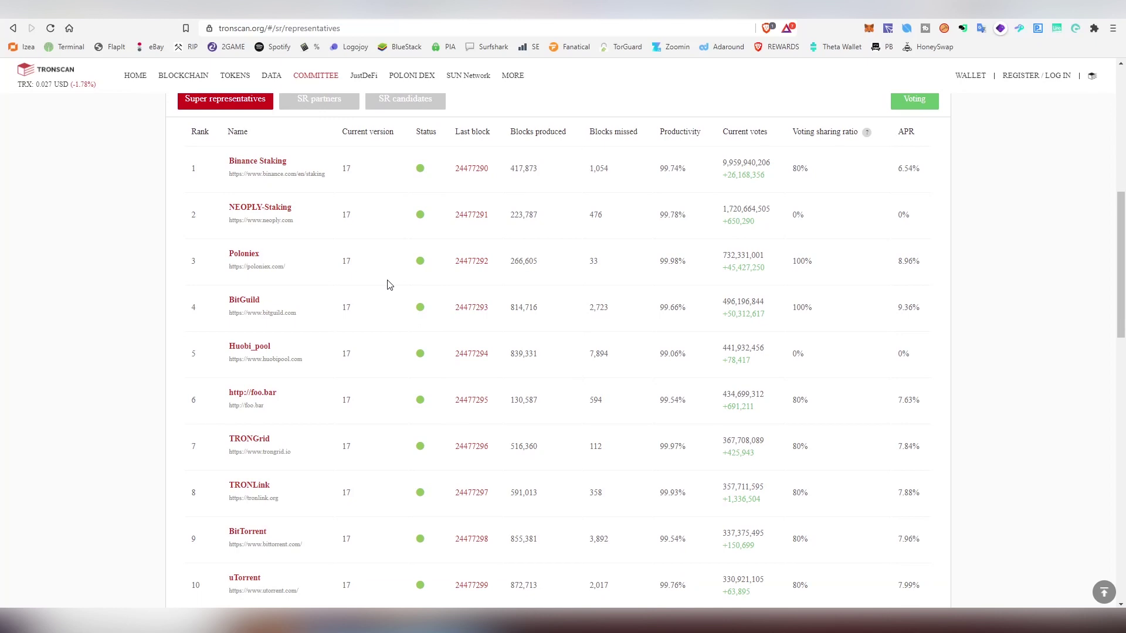
scroll(387, 285, up, 1)
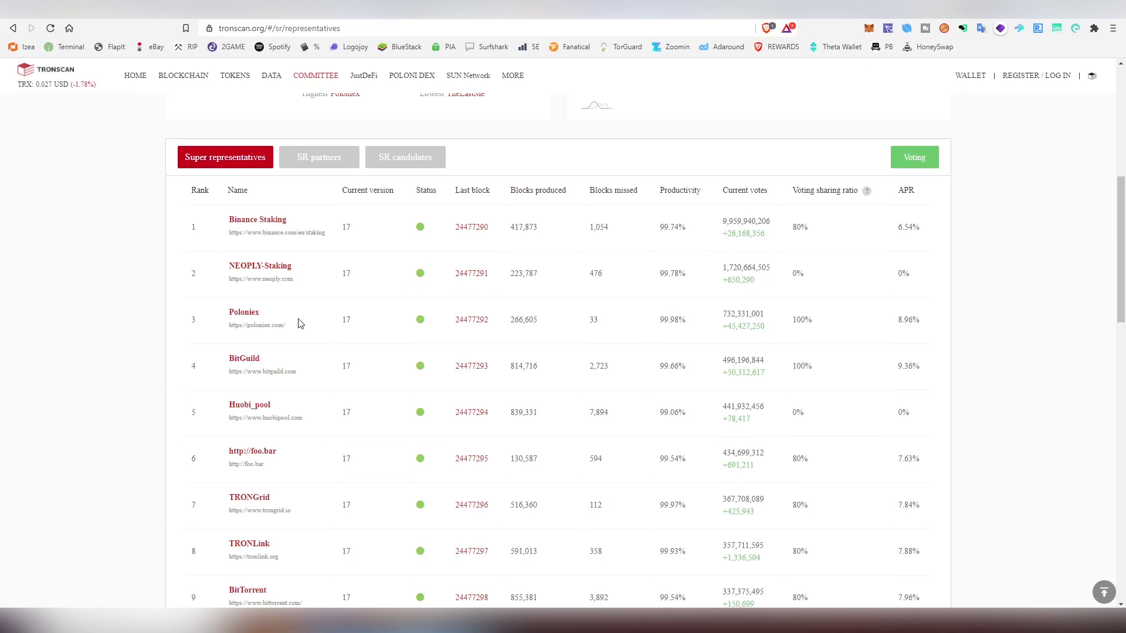
scroll(316, 319, down, 1)
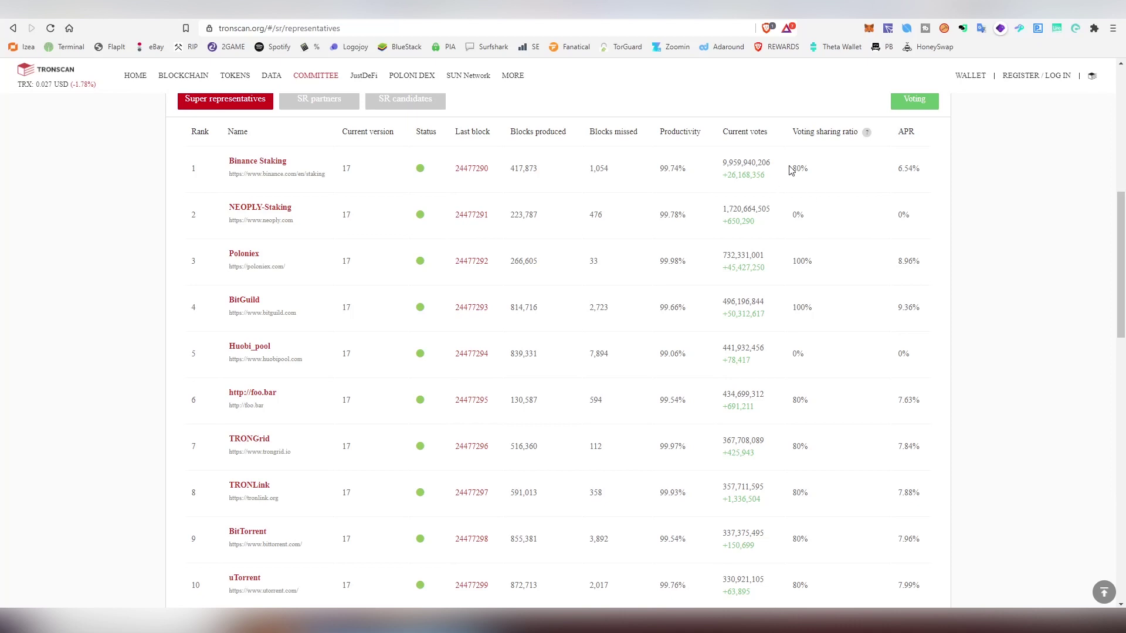
drag(791, 168, 813, 171)
click(813, 170)
mouse_move(812, 308)
mouse_down()
mouse_move(727, 302)
mouse_move(802, 307)
mouse_up()
click(799, 308)
double_click(900, 310)
click(924, 316)
drag(920, 316, 900, 309)
double_click(901, 309)
click(926, 317)
drag(900, 309, 923, 315)
- Scroll the representatives table to show ranks 7–18, with TRONScan at 11th
scroll(932, 309, down, 8)
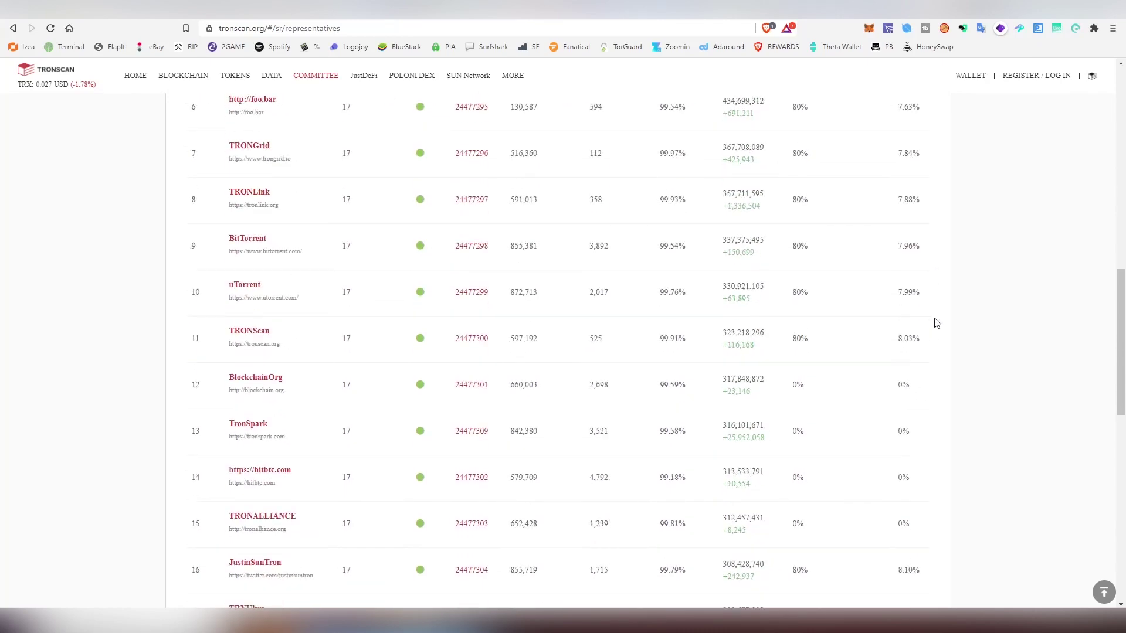
scroll(932, 405, down, 4)
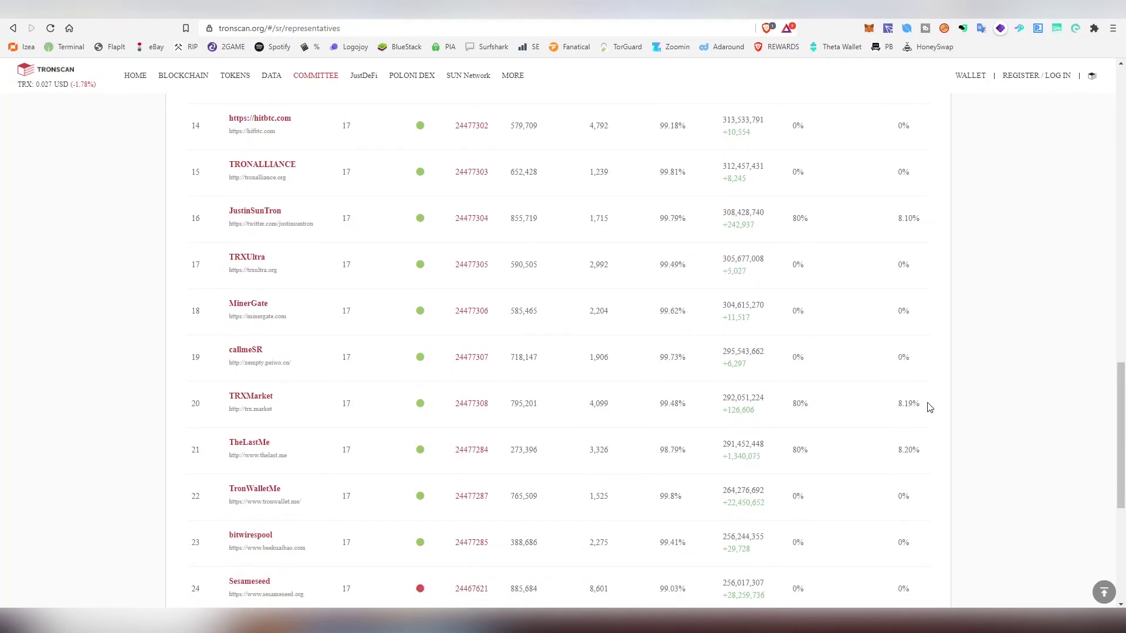
scroll(930, 407, down, 2)
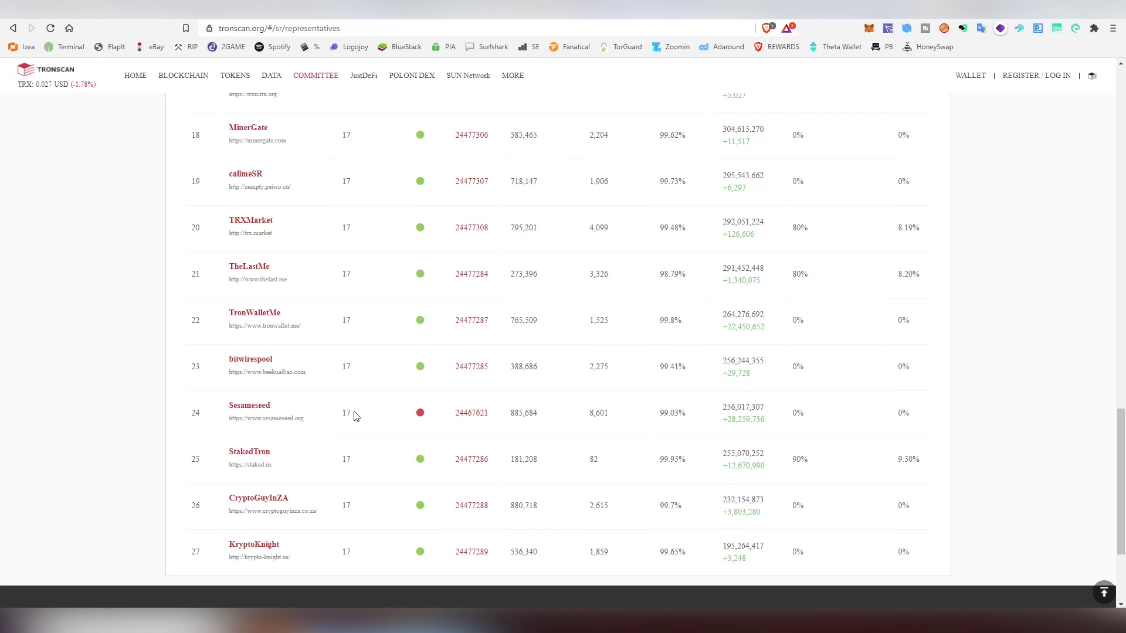
scroll(354, 415, up, 8)
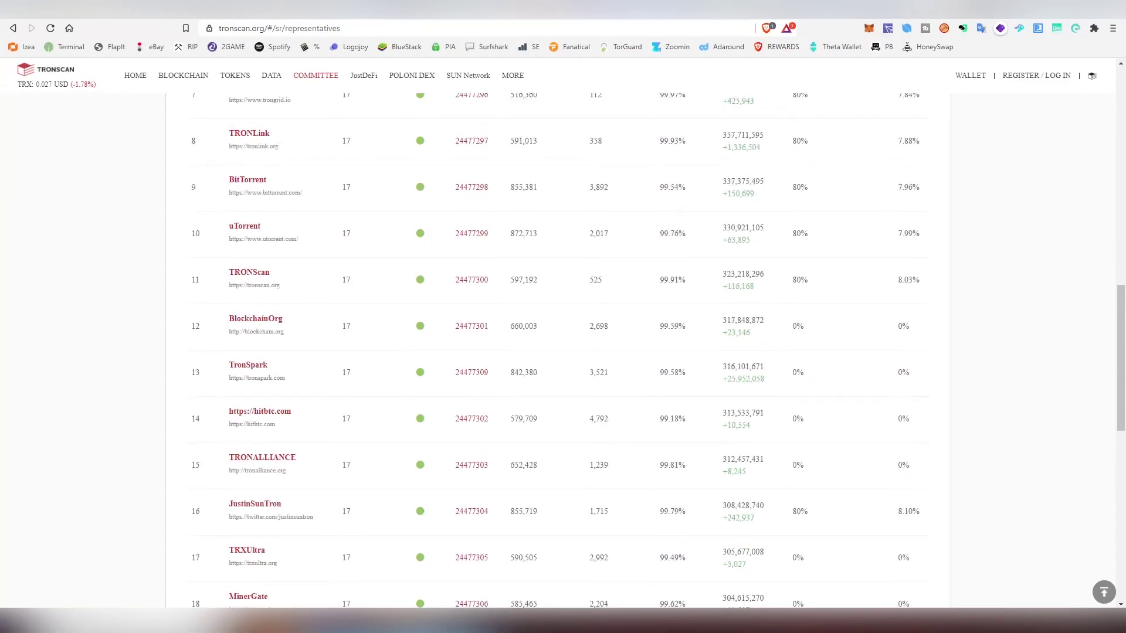
- Move from the representatives overview on to the super representative votes list
key(alt+Left)
scroll(528, 226, up, 5)
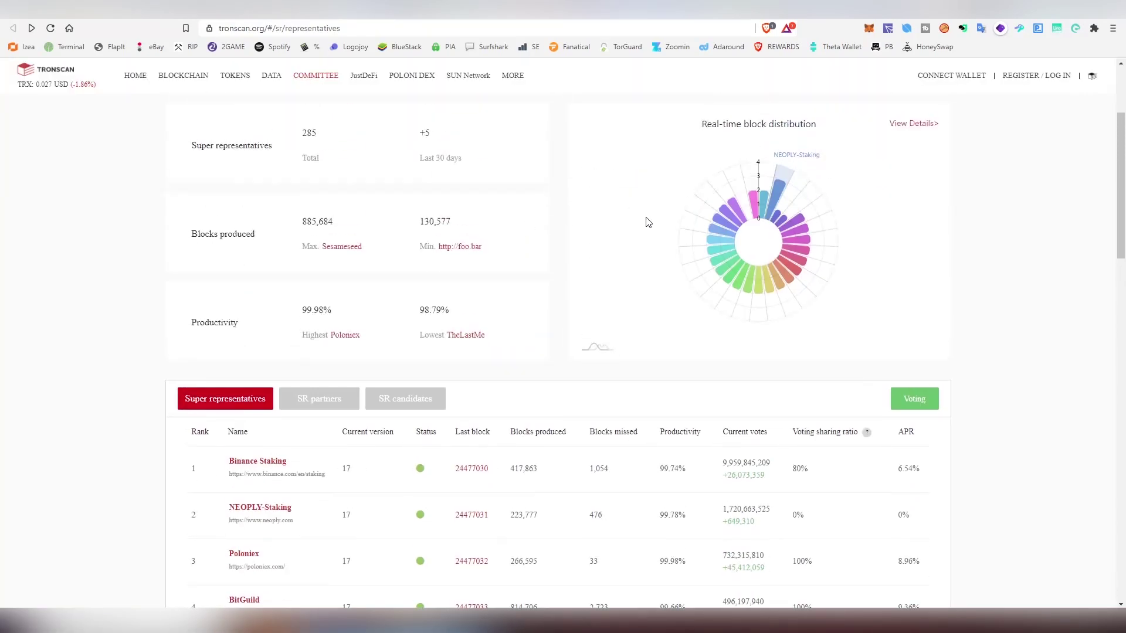
key(alt+Right)
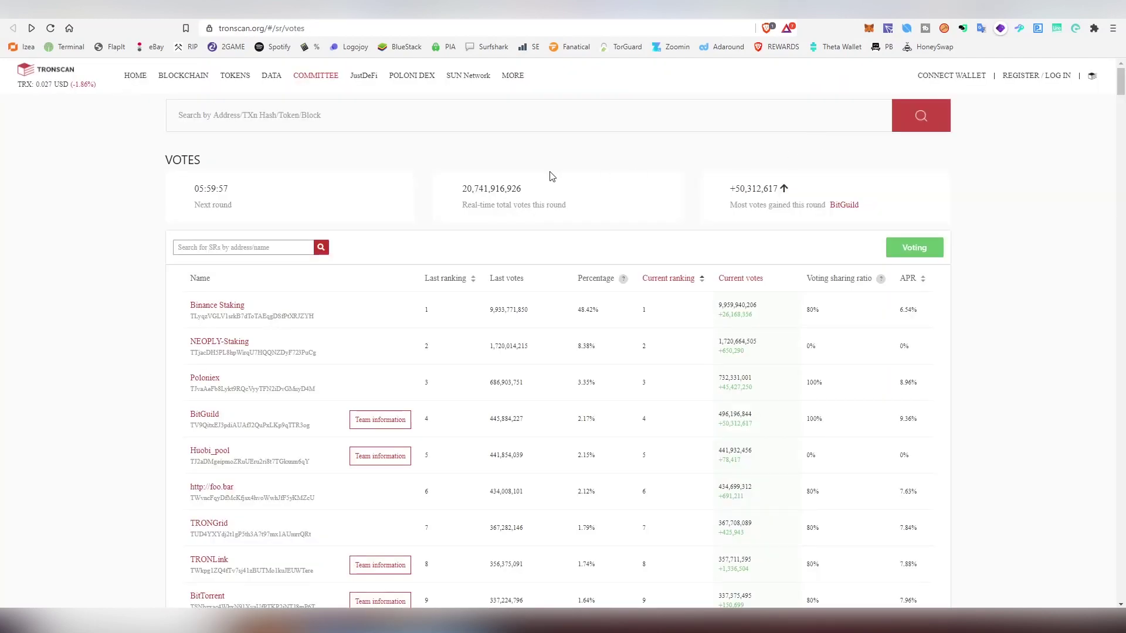
scroll(404, 275, down, 3)
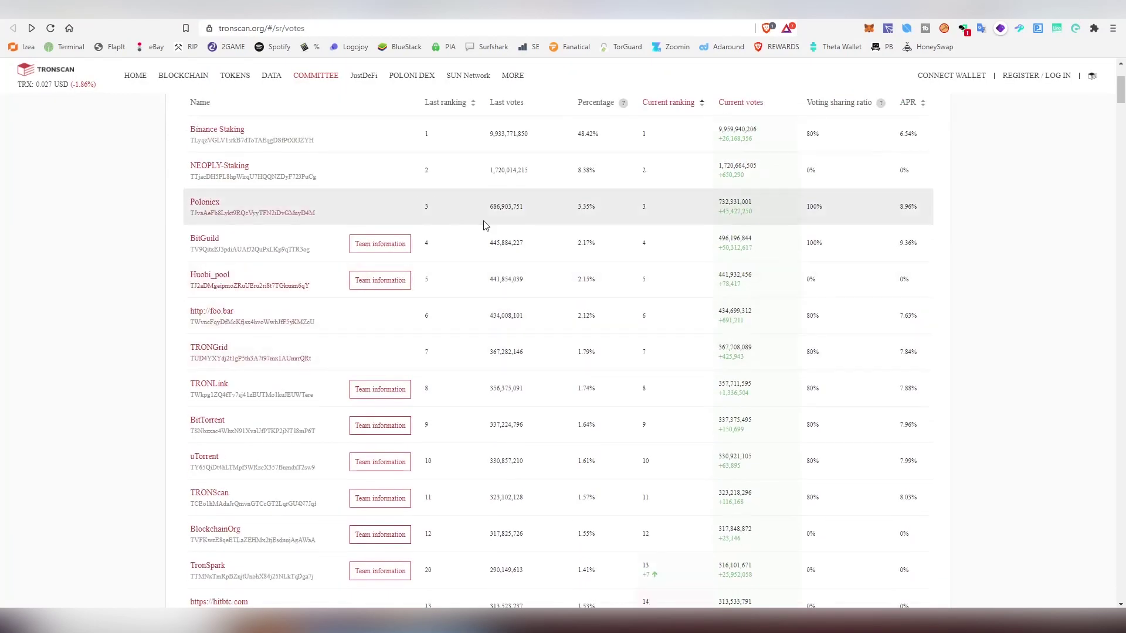
scroll(538, 272, up, 3)
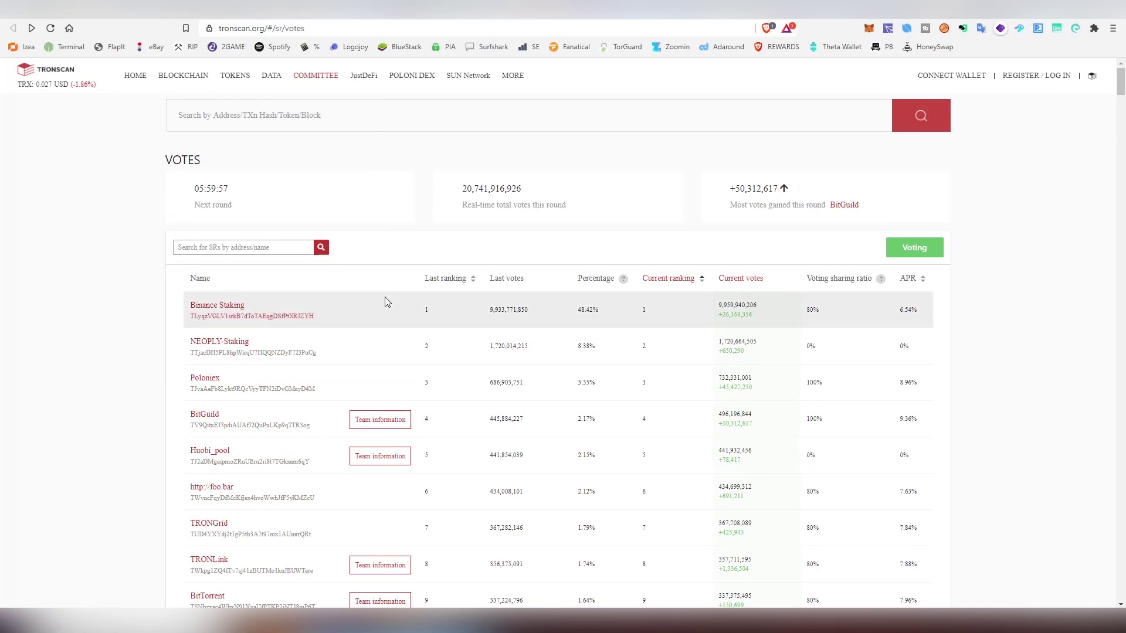
scroll(385, 298, down, 2)
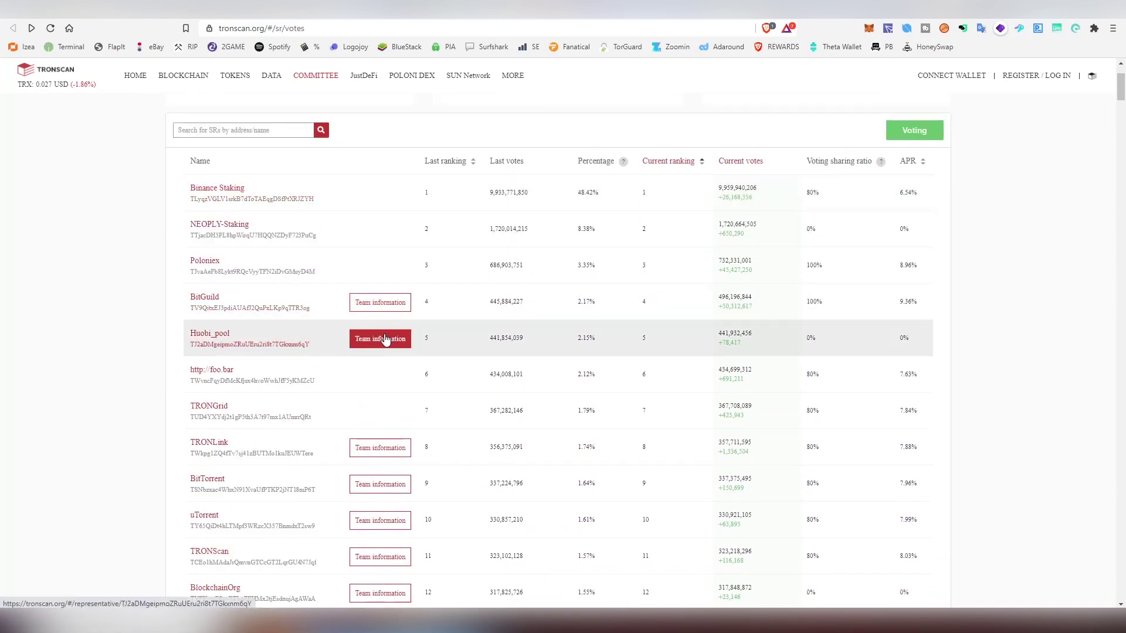
- Review Huobi_pool's team information, then return to the votes list
click(385, 340)
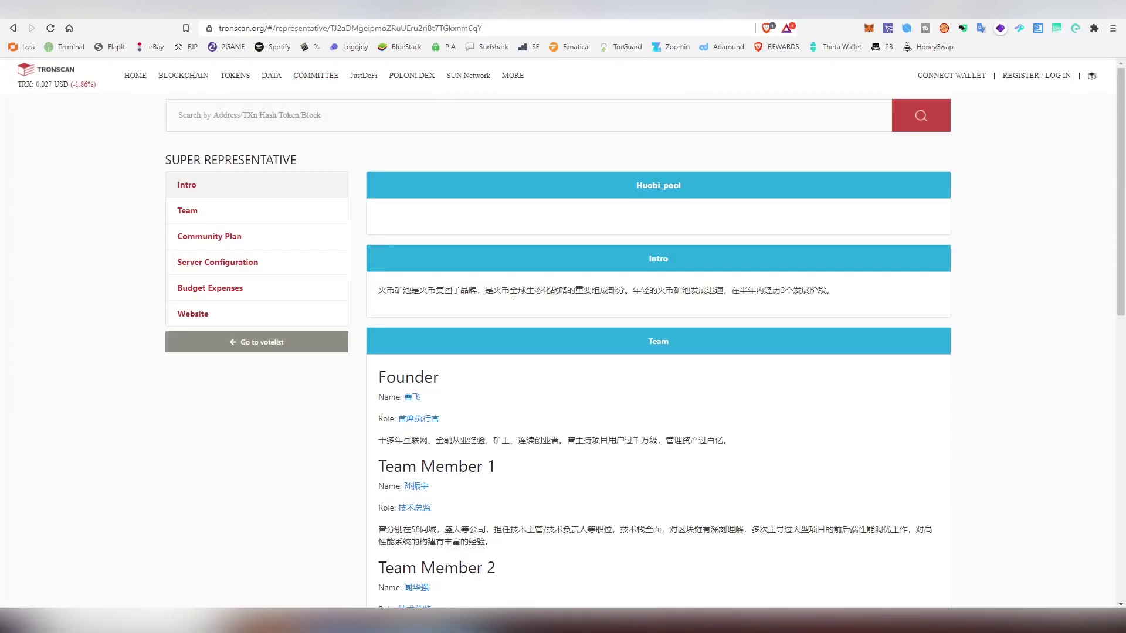
scroll(523, 319, down, 9)
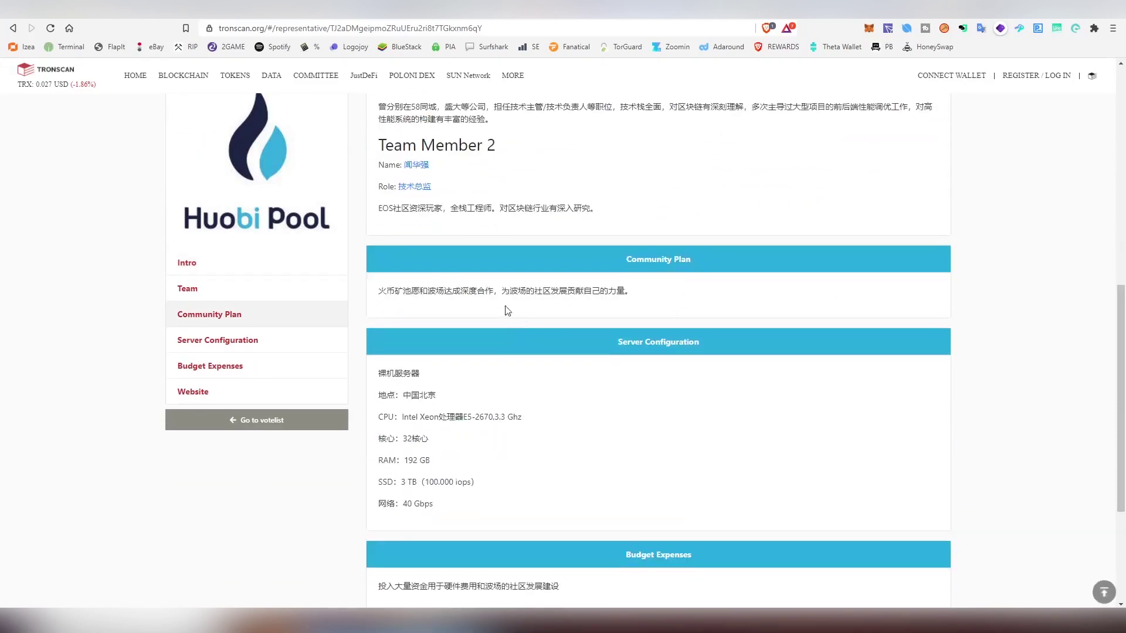
click(13, 28)
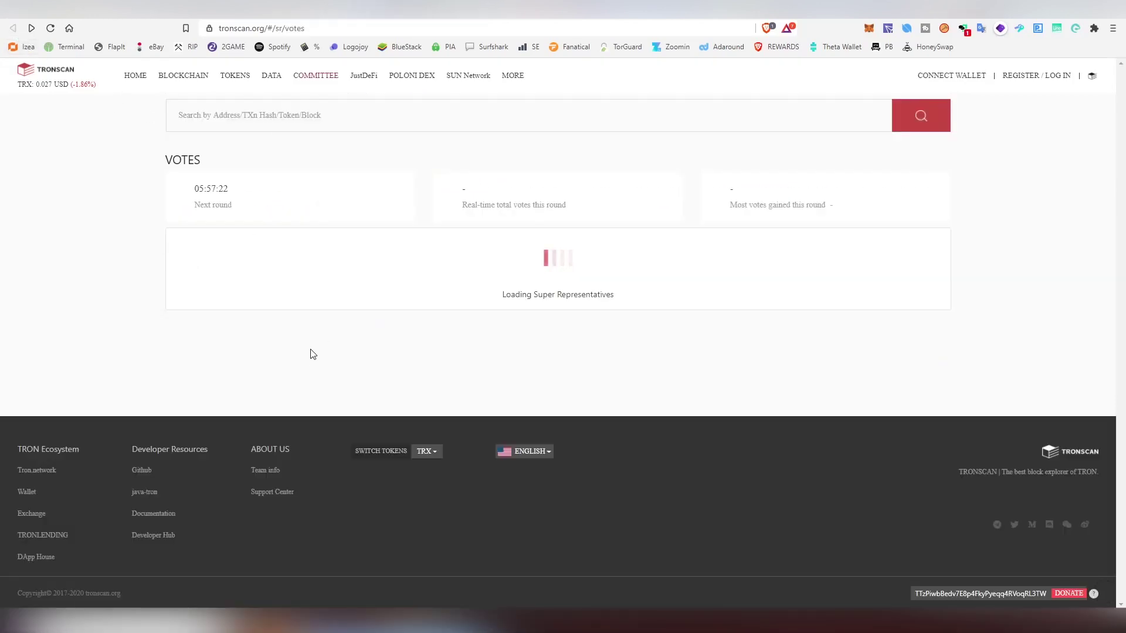
scroll(319, 370, down, 1)
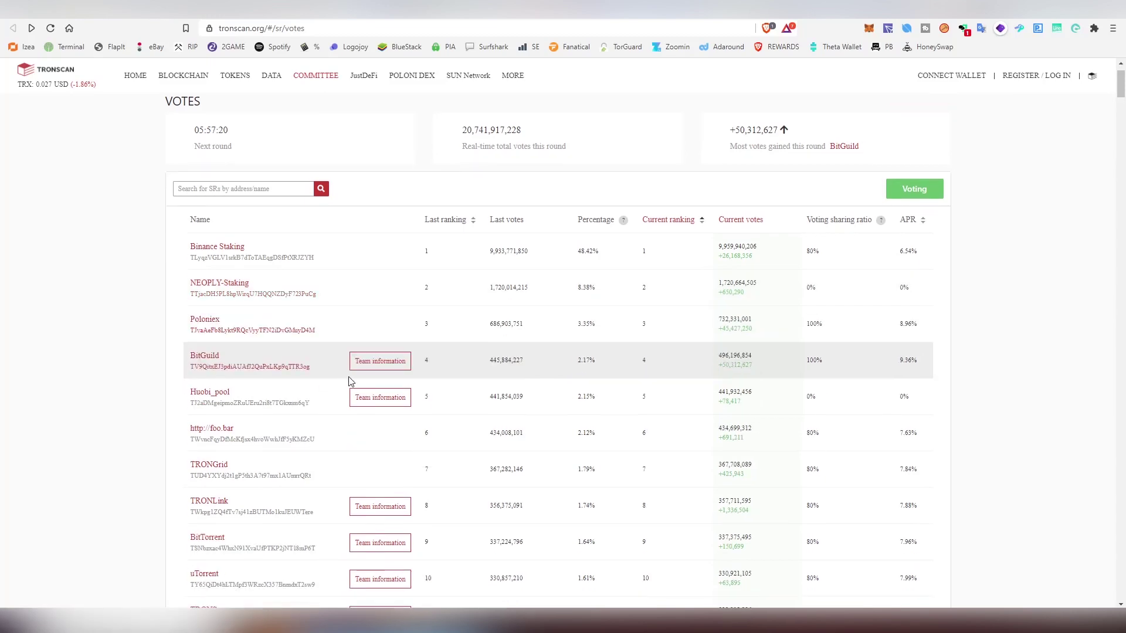
- Open BitGuild's team information and read through its sections, including budget expenses
click(373, 362)
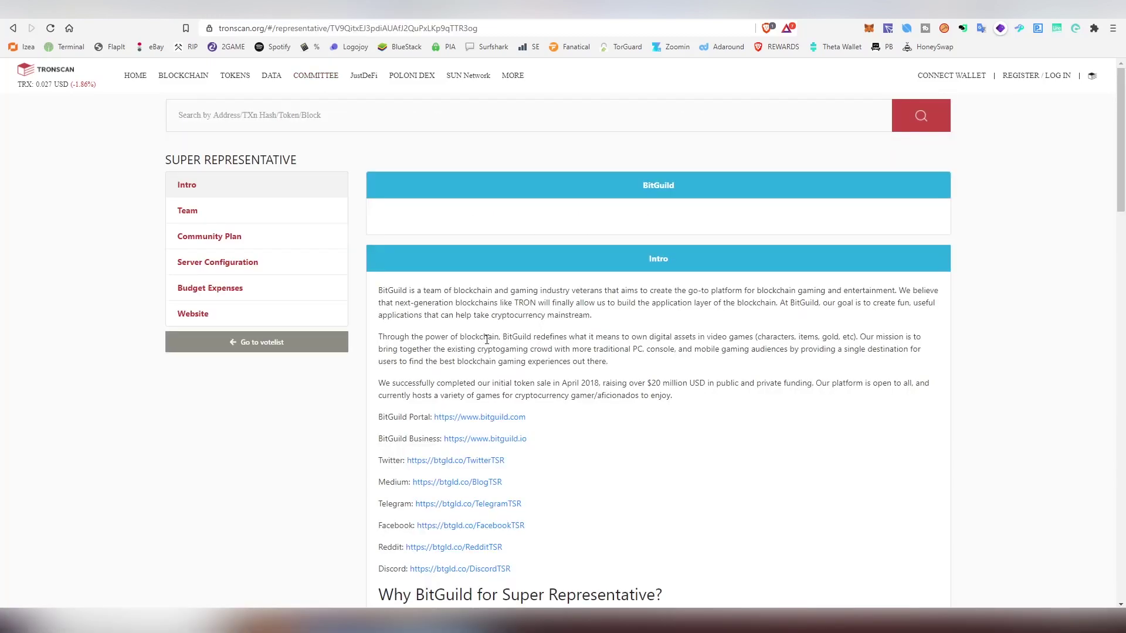
scroll(460, 324, down, 10)
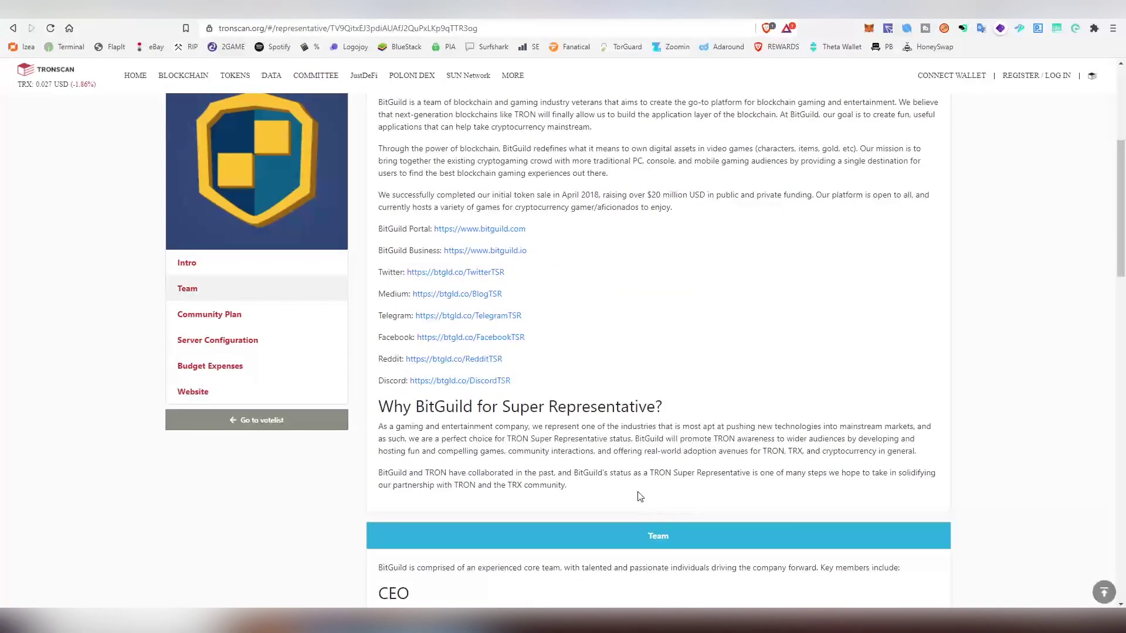
scroll(483, 375, down, 7)
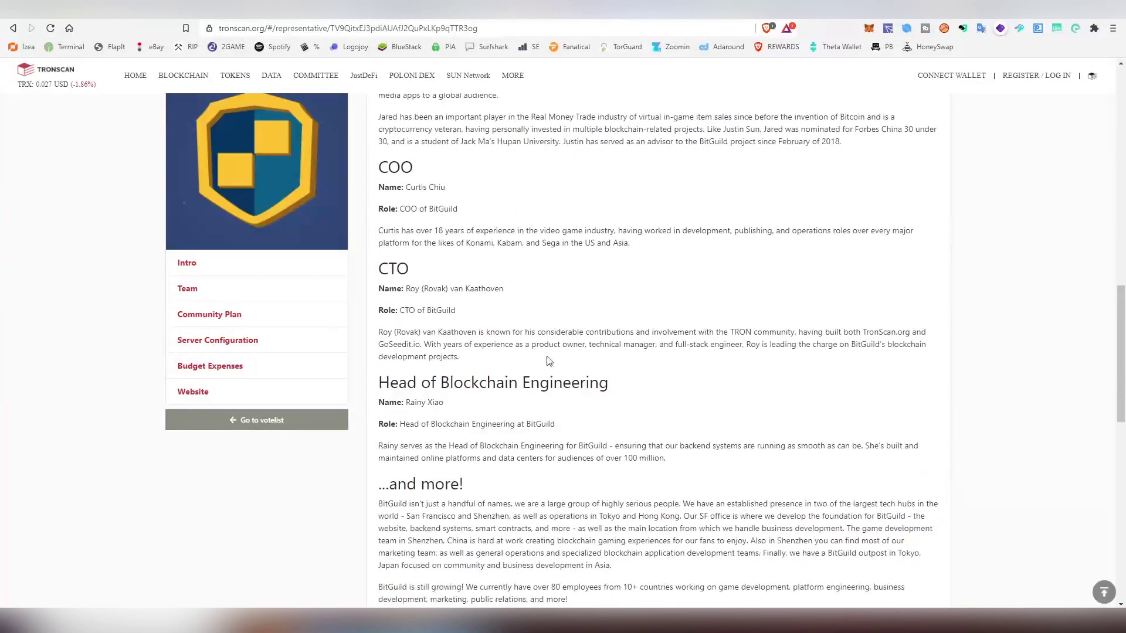
click(243, 340)
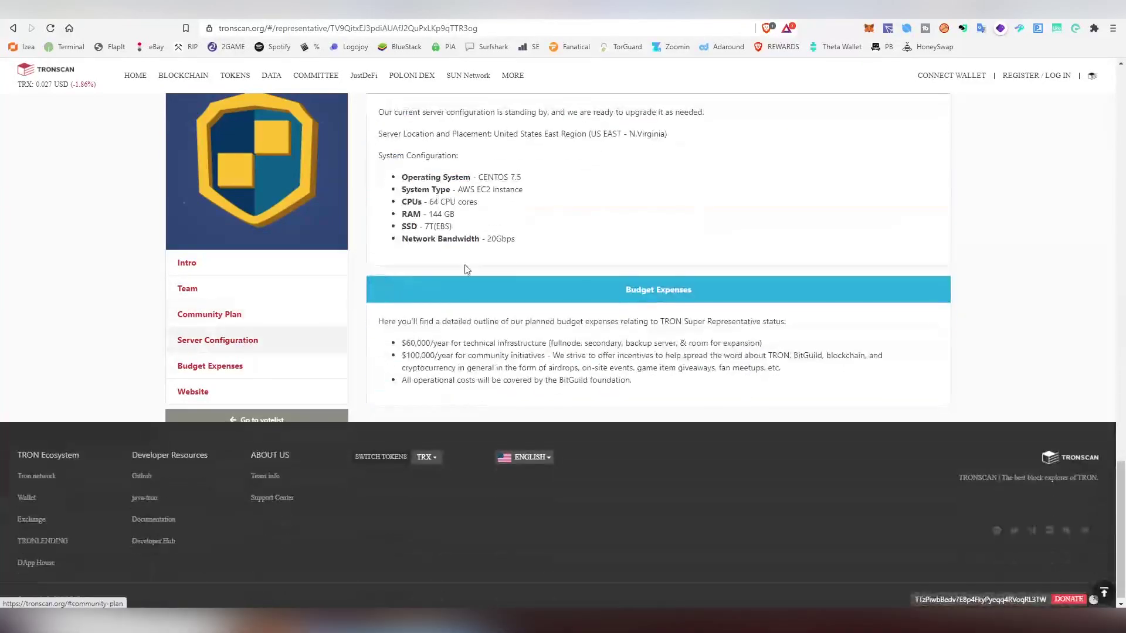
scroll(419, 350, up, 1)
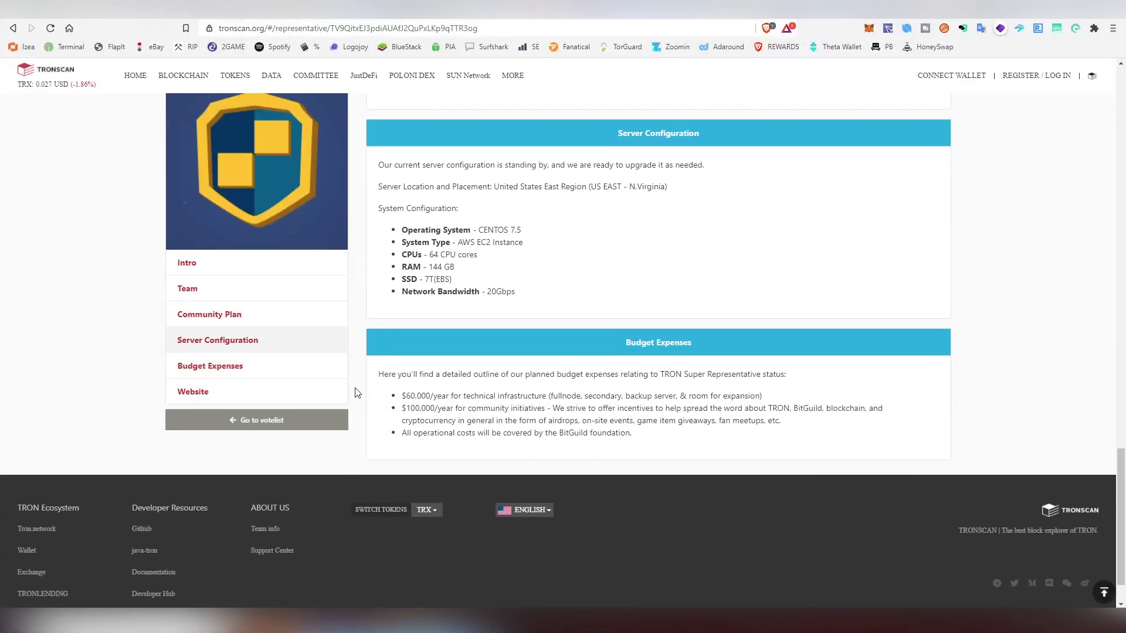
scroll(640, 451, up, 15)
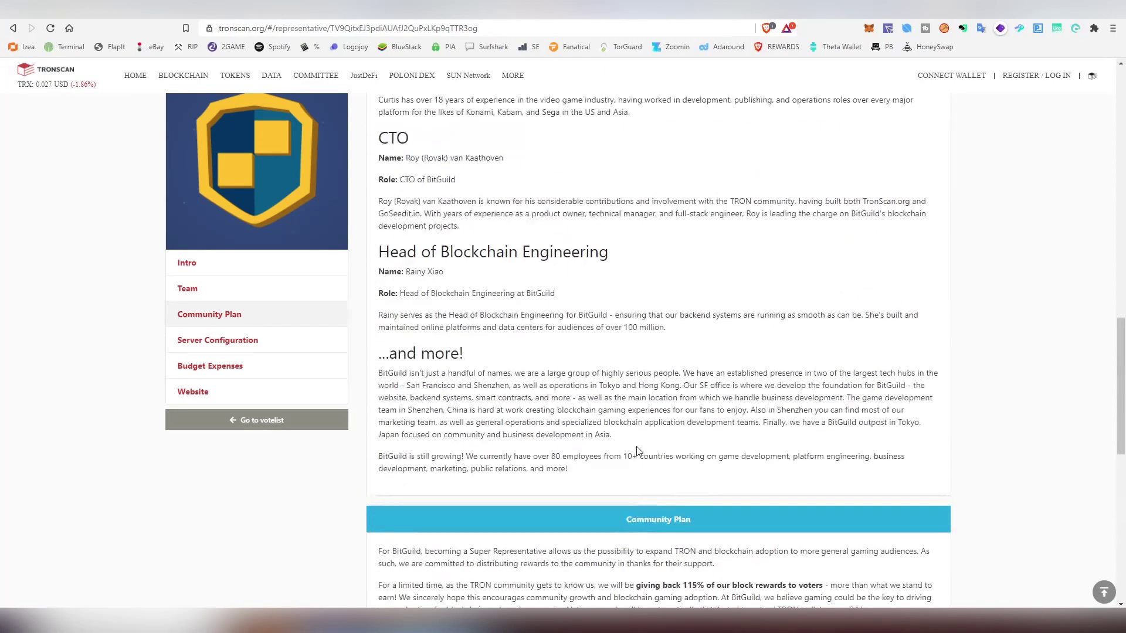
scroll(639, 452, up, 4)
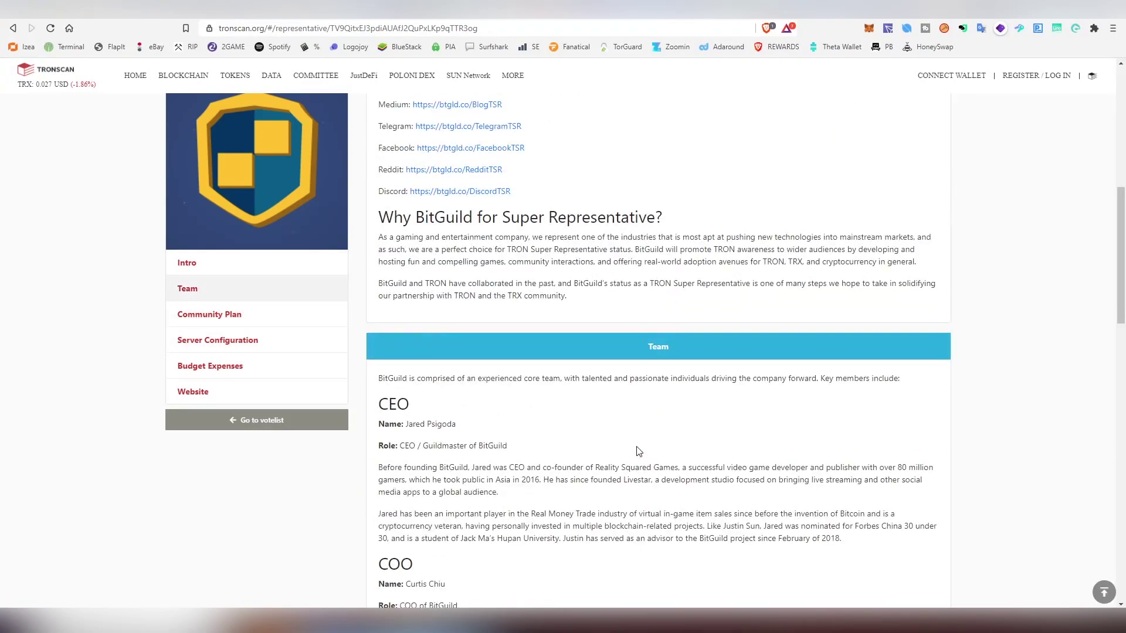
scroll(639, 451, up, 6)
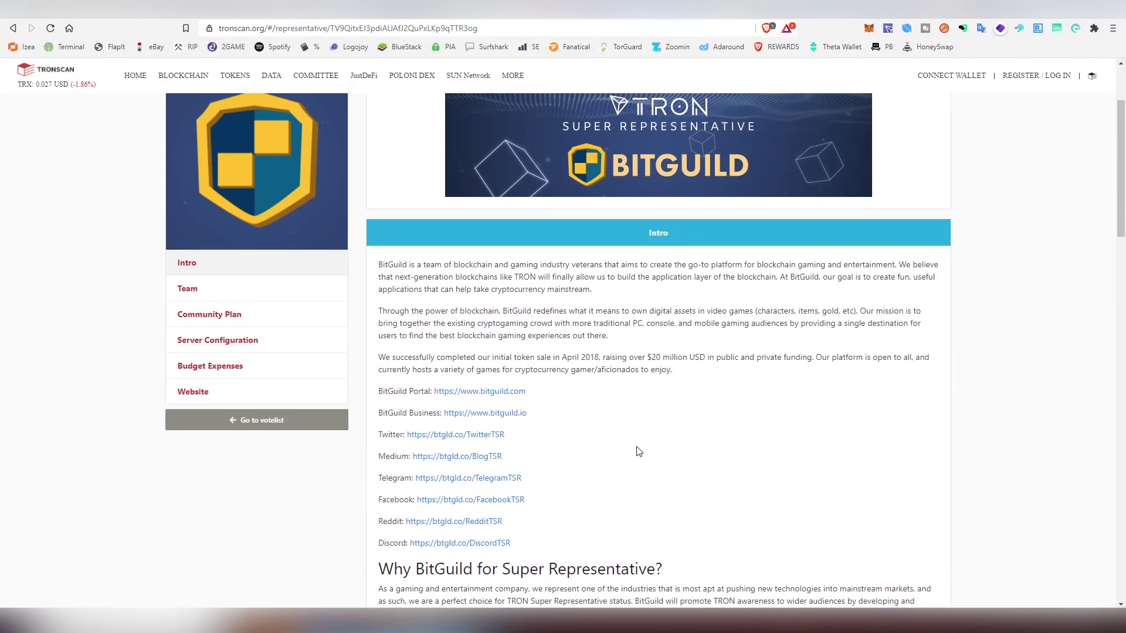
scroll(639, 452, up, 2)
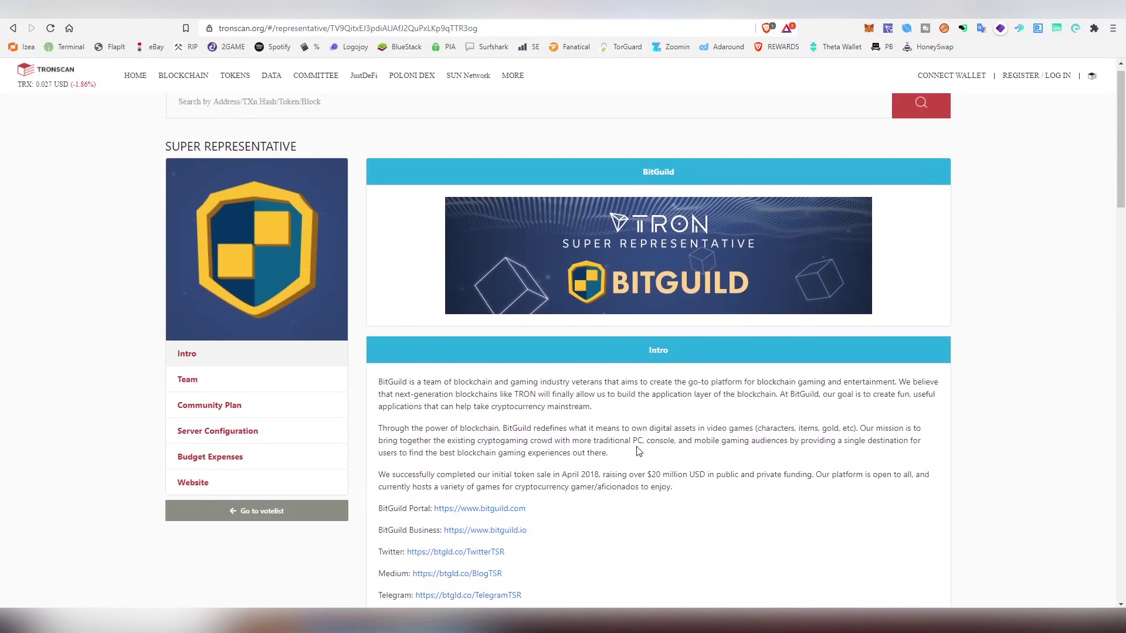
- Return to the votes list and read TRONScan's team information page
click(13, 28)
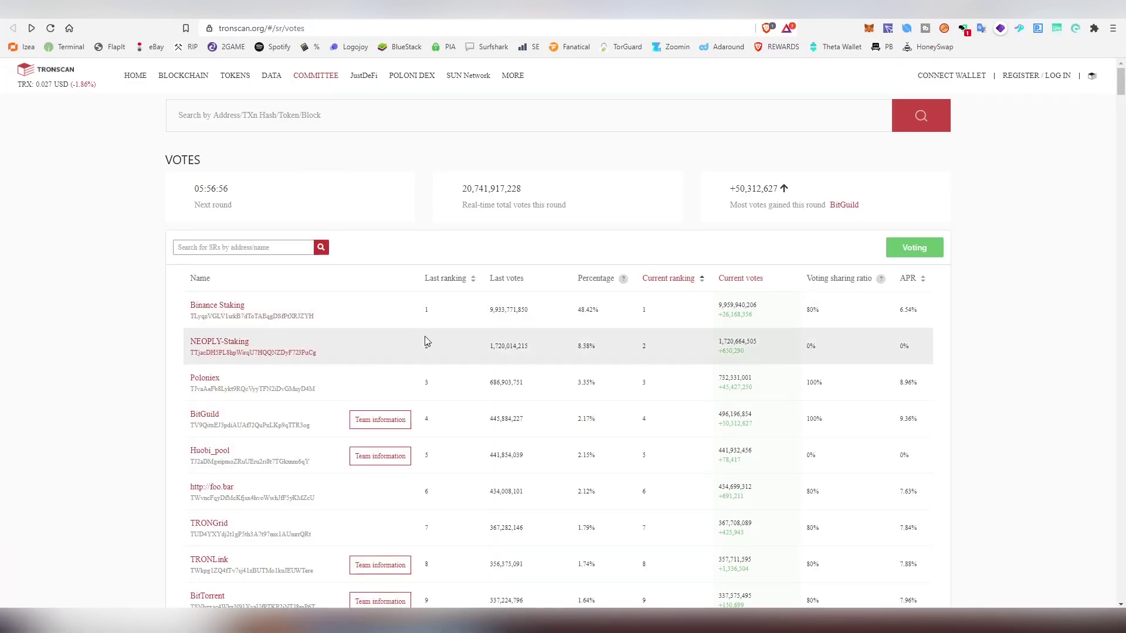
scroll(421, 375, down, 3)
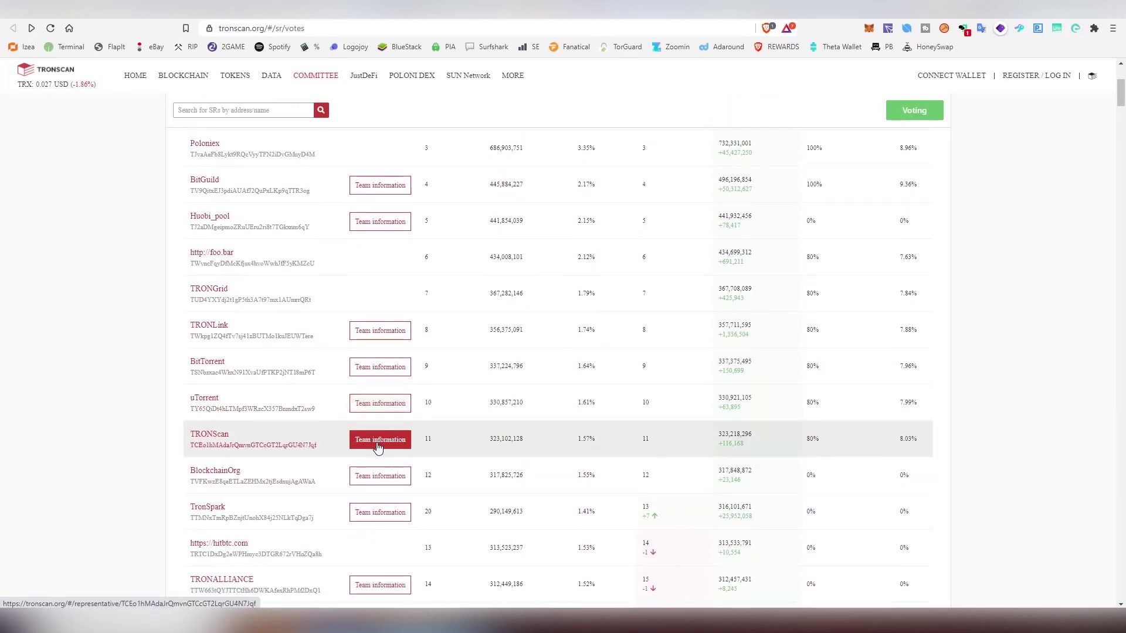
click(377, 446)
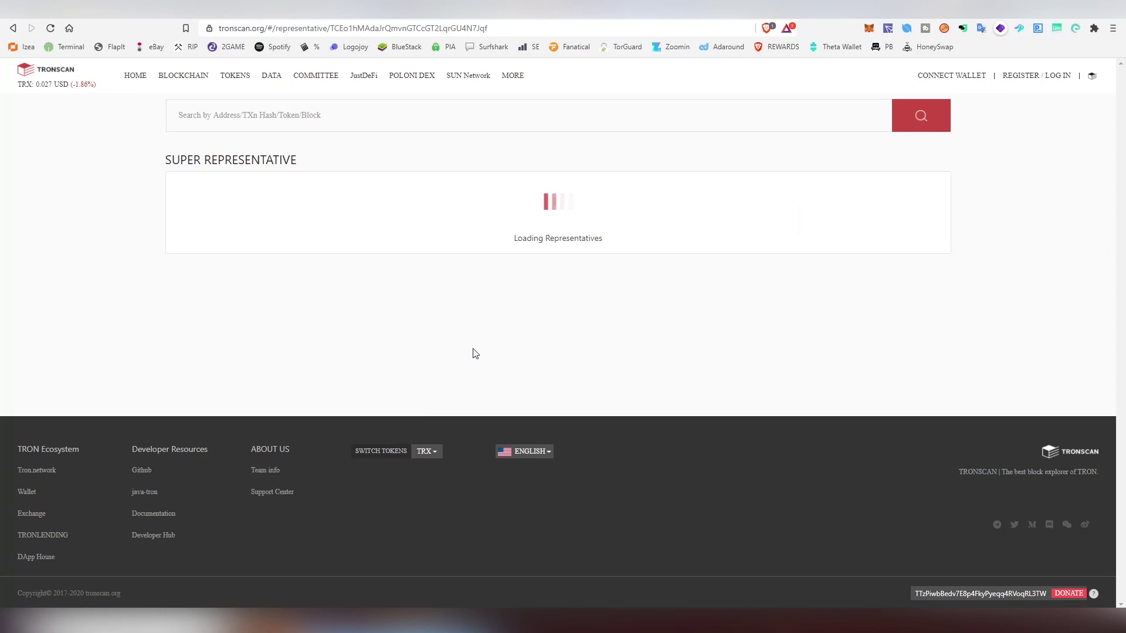
scroll(475, 354, down, 4)
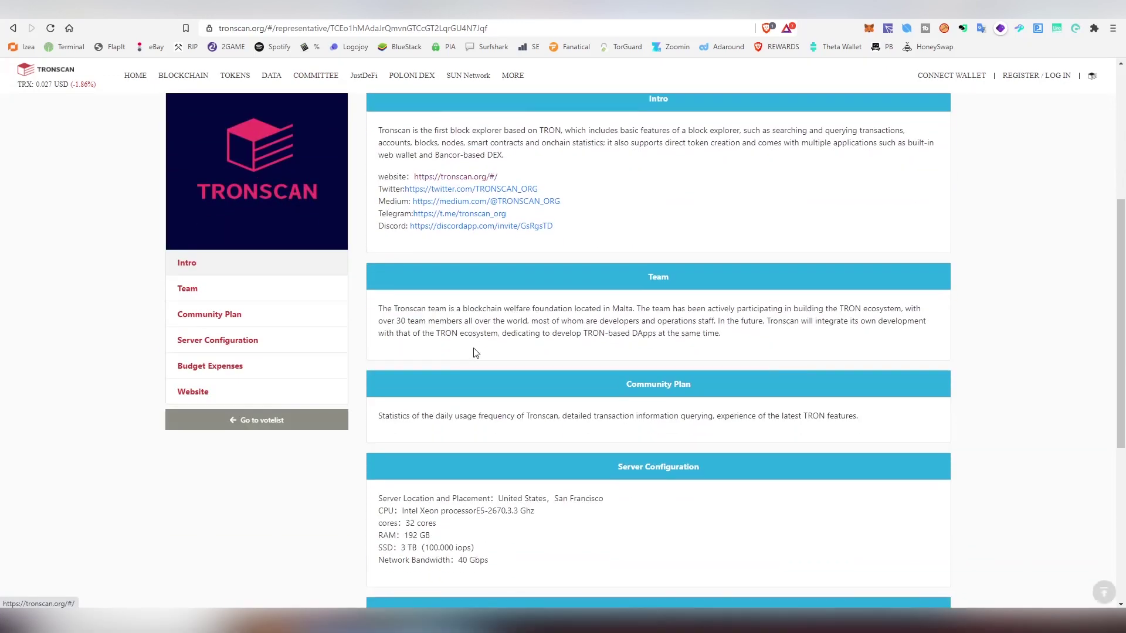
scroll(477, 352, down, 5)
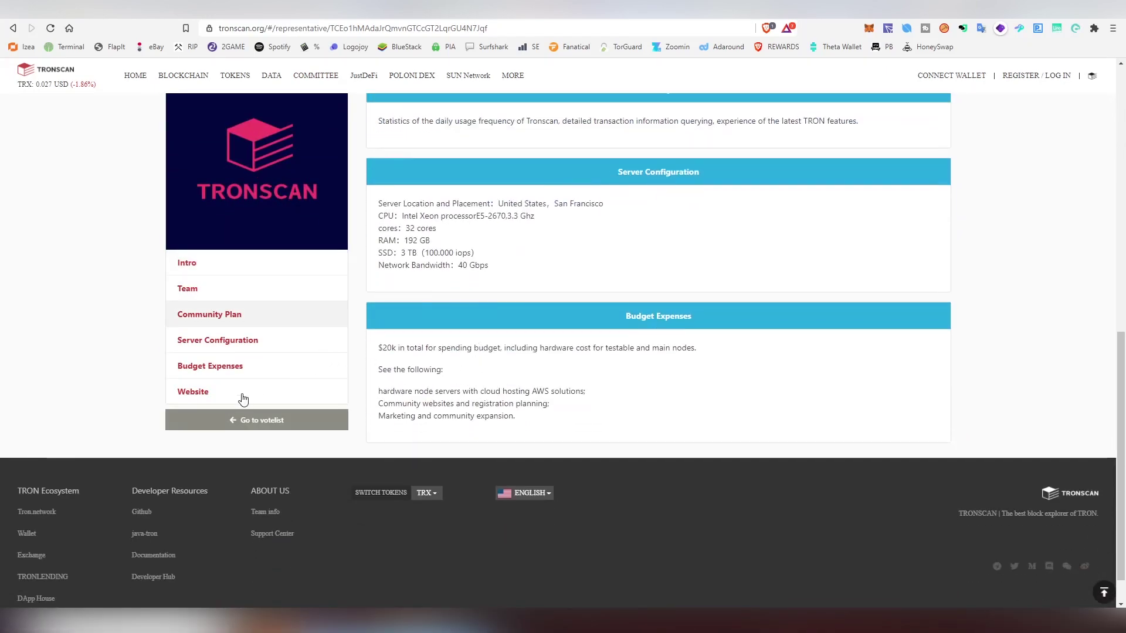
scroll(351, 364, up, 5)
scroll(460, 363, up, 3)
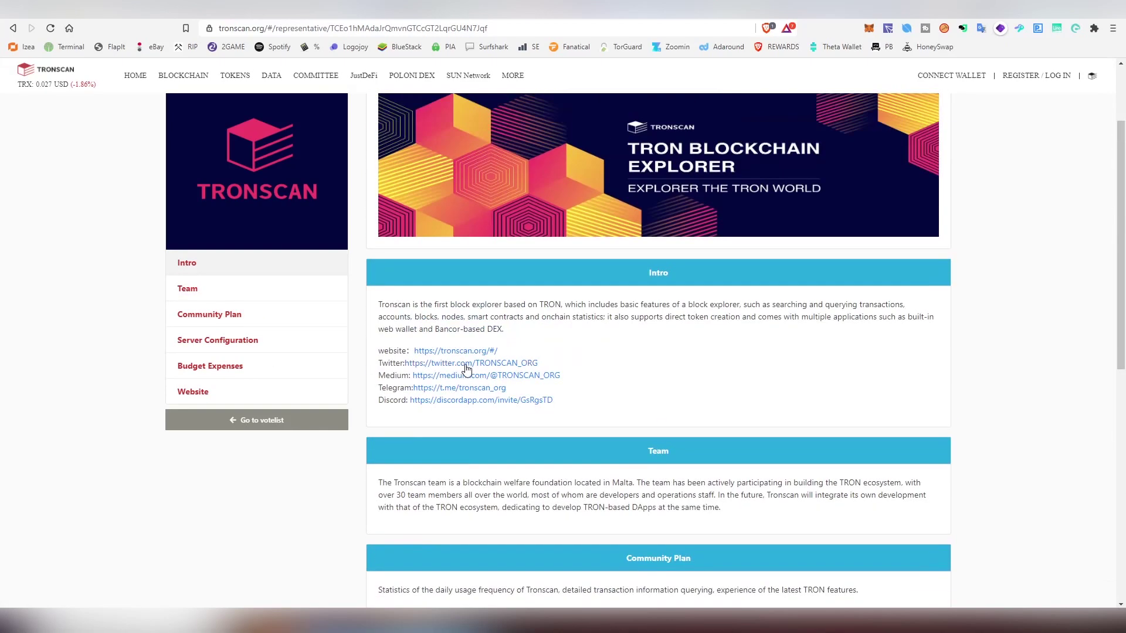
- Review TRXMarket's profile, then go back to the votes list and scroll to Sesameseed
click(13, 28)
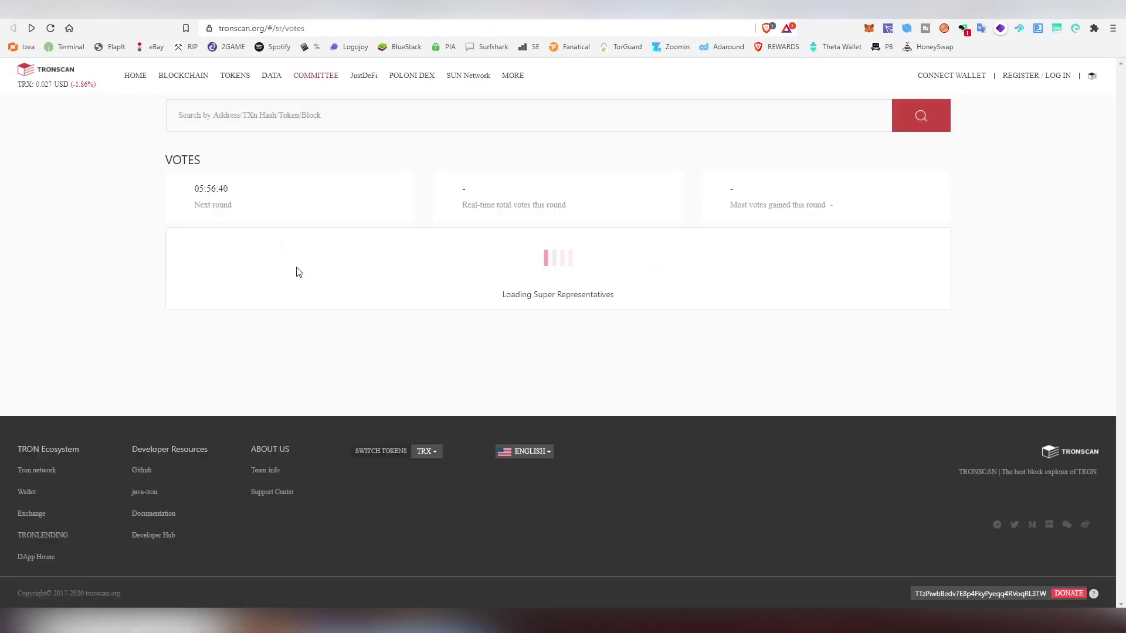
scroll(317, 305, down, 2)
scroll(326, 312, down, 8)
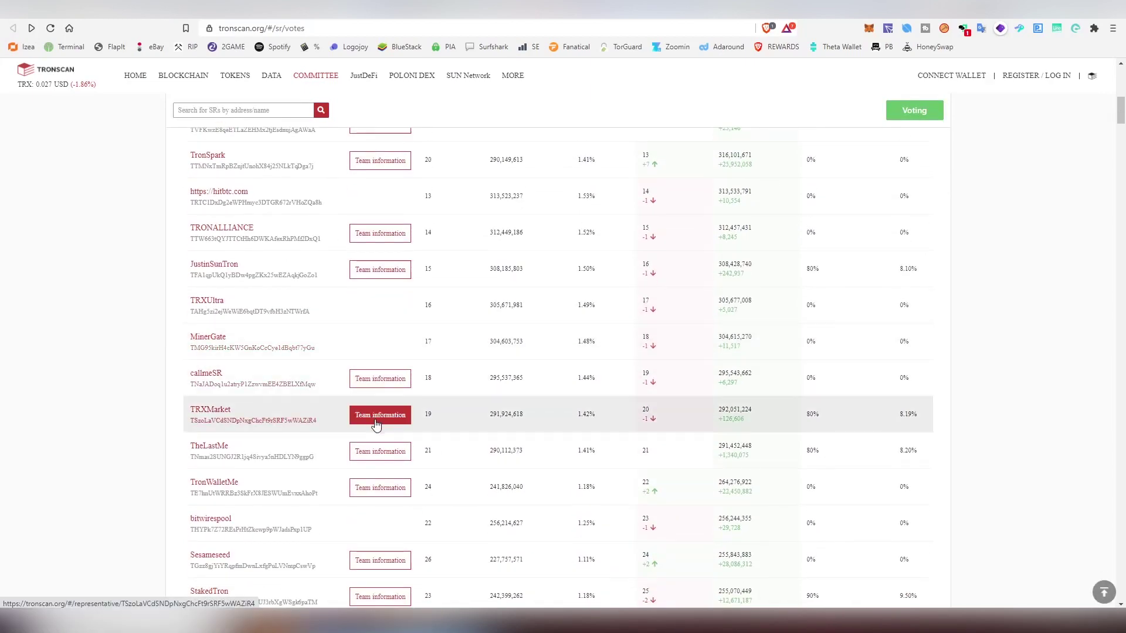
click(364, 415)
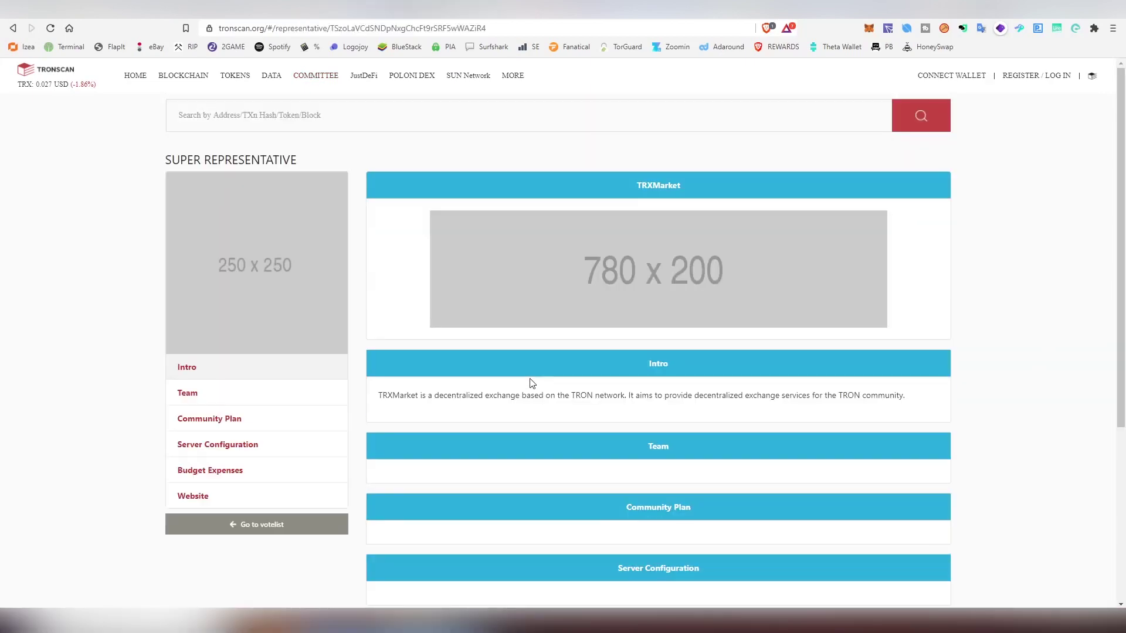
scroll(531, 383, down, 4)
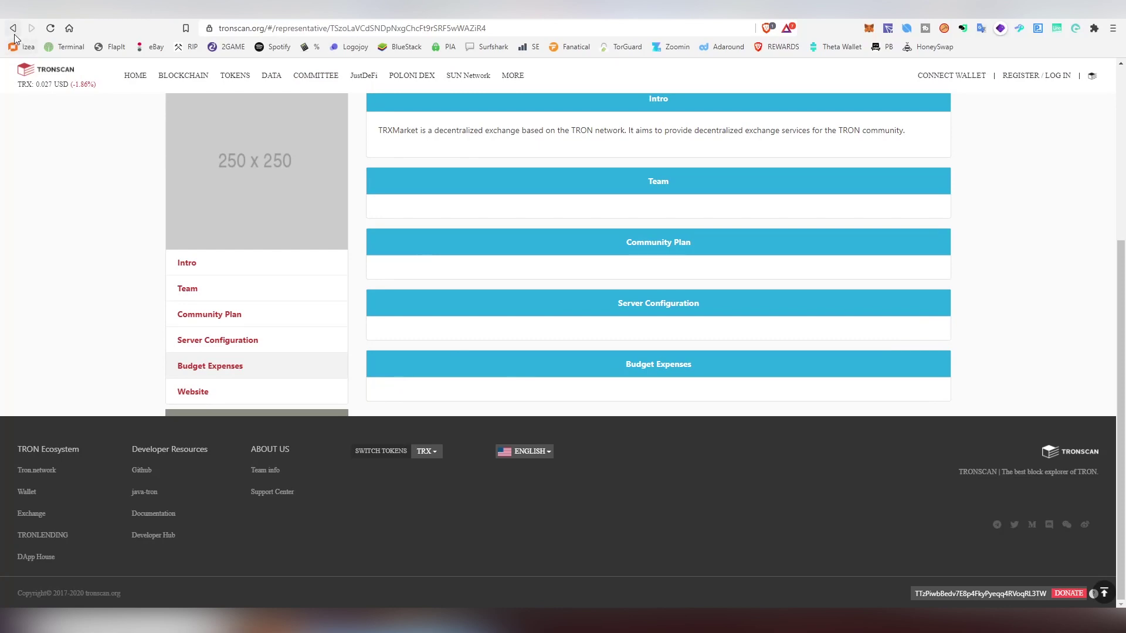
click(13, 28)
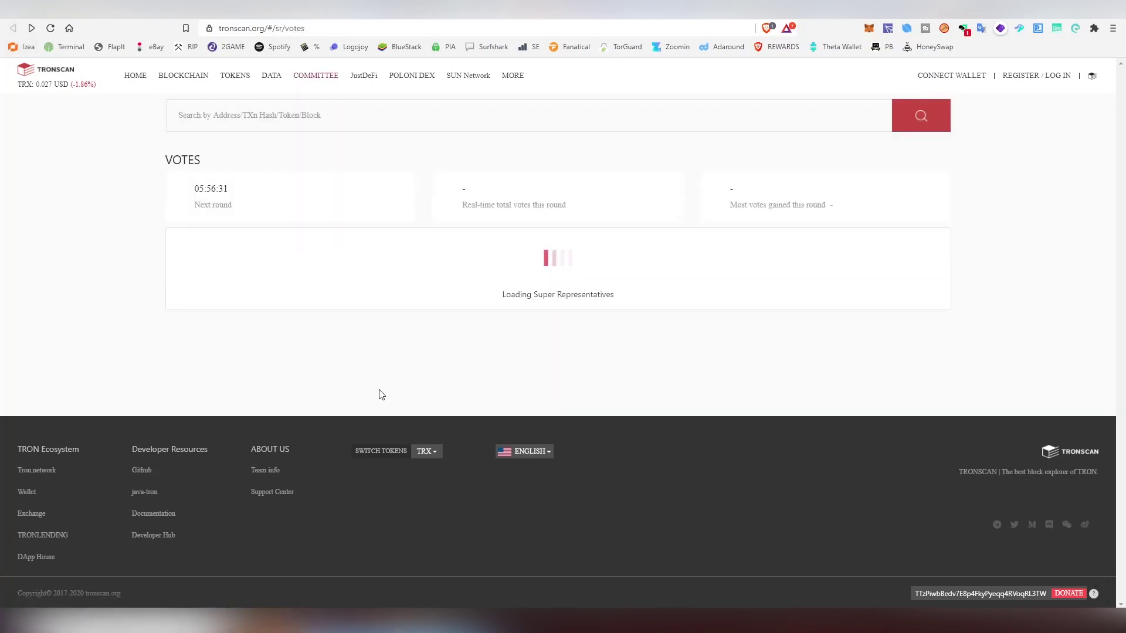
scroll(370, 374, down, 8)
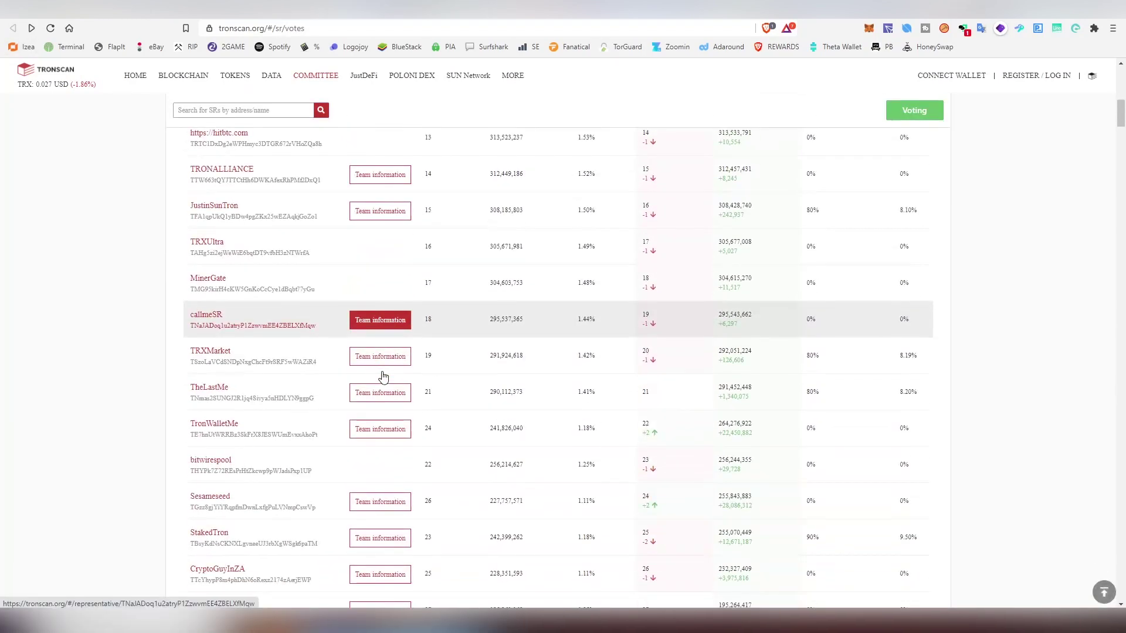
scroll(384, 376, down, 3)
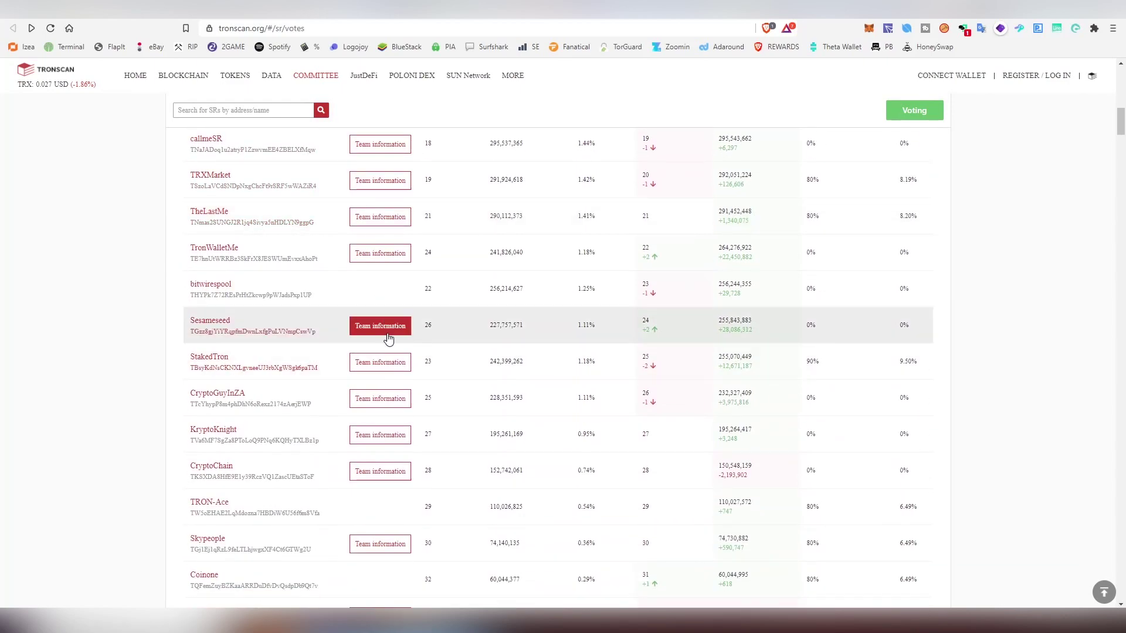
click(380, 326)
scroll(422, 366, down, 1)
scroll(421, 361, down, 18)
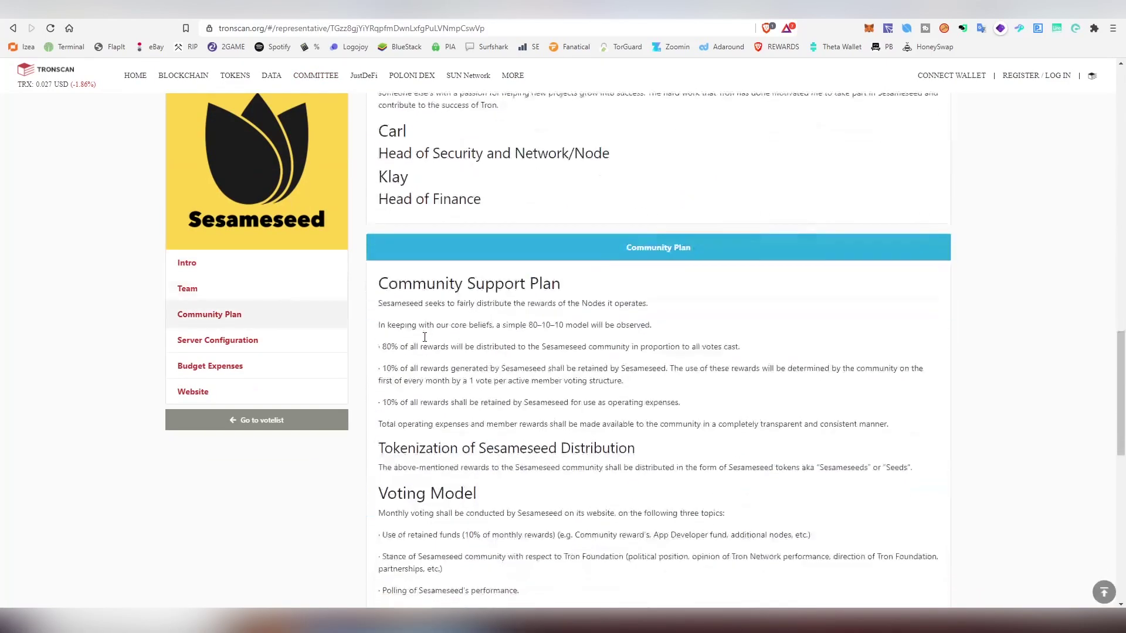
drag(382, 347, 685, 348)
click(631, 361)
drag(405, 369, 651, 381)
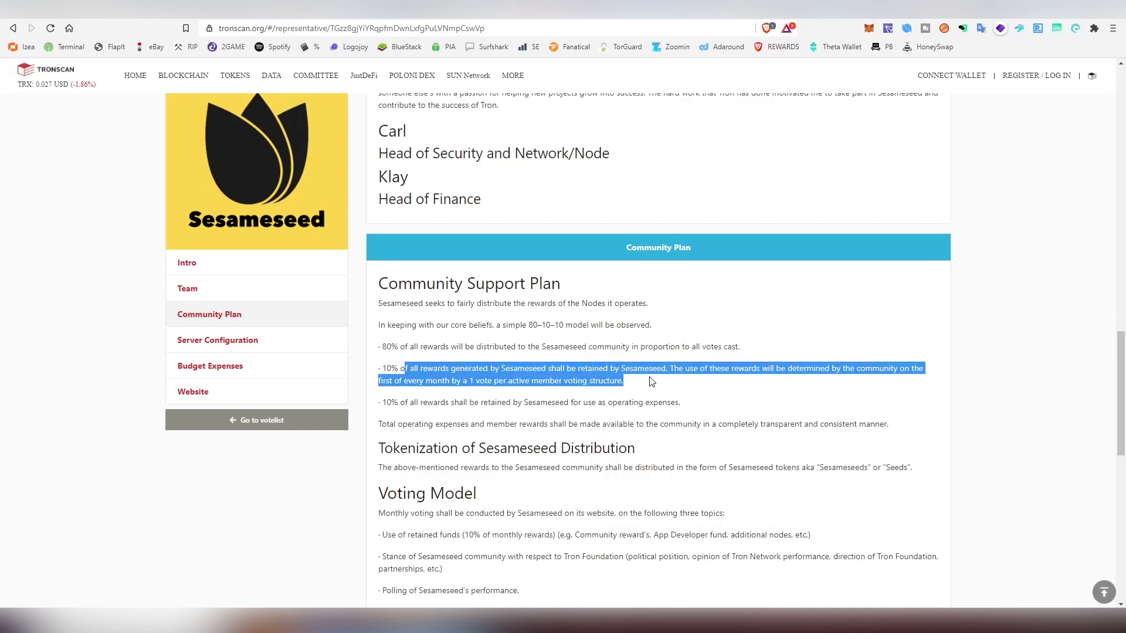
click(651, 382)
drag(388, 403, 681, 412)
click(682, 411)
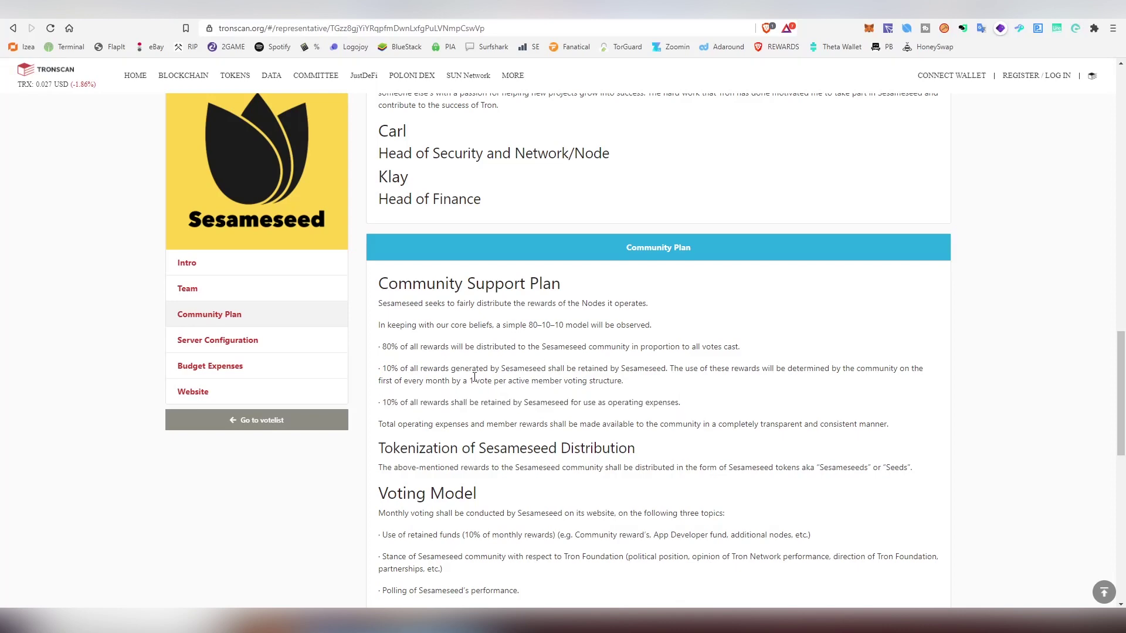
scroll(217, 162, up, 4)
click(13, 29)
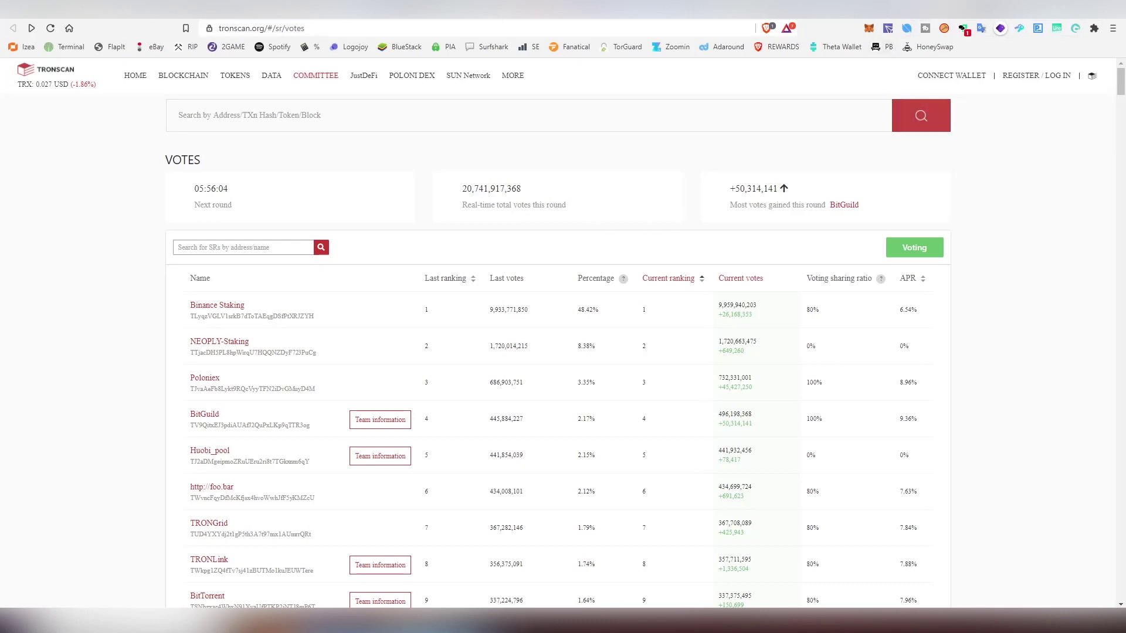
- Open the connected account's wallet page showing 781.550557 TRX and 0.159083 TRX unwithdrawn rewards
key(alt+Right)
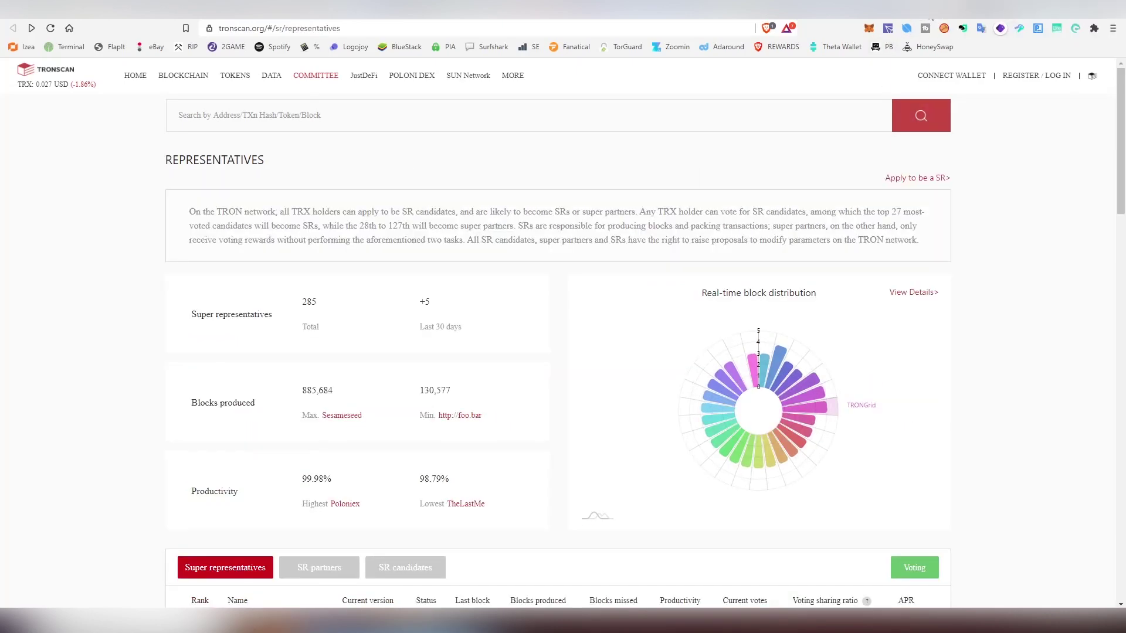
scroll(786, 246, up, 15)
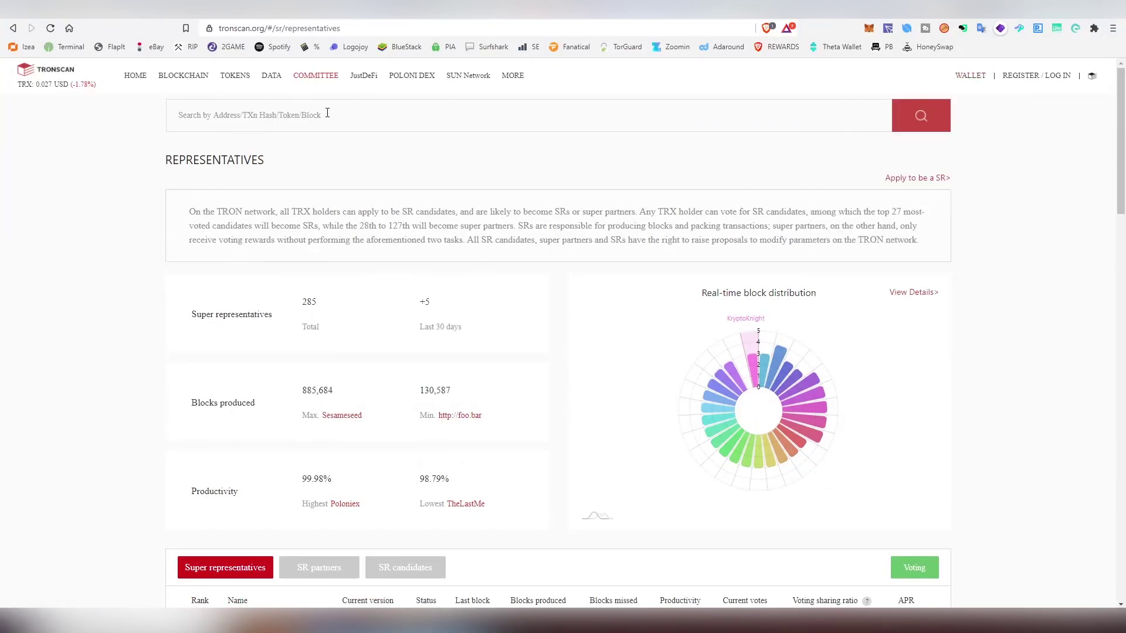
mouse_move(970, 75)
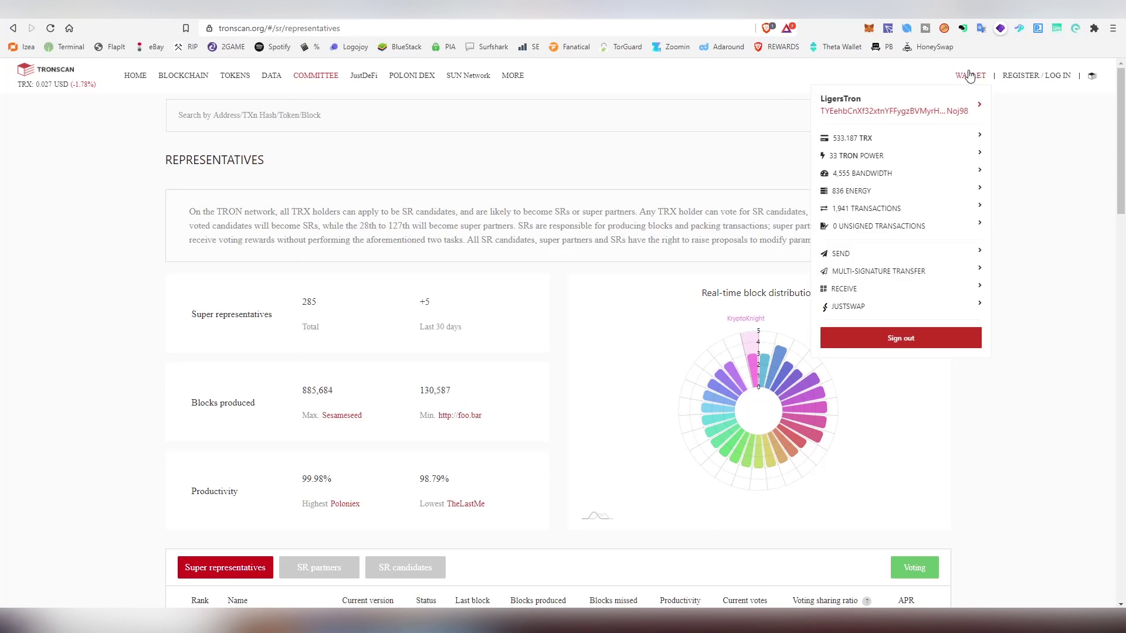
click(888, 119)
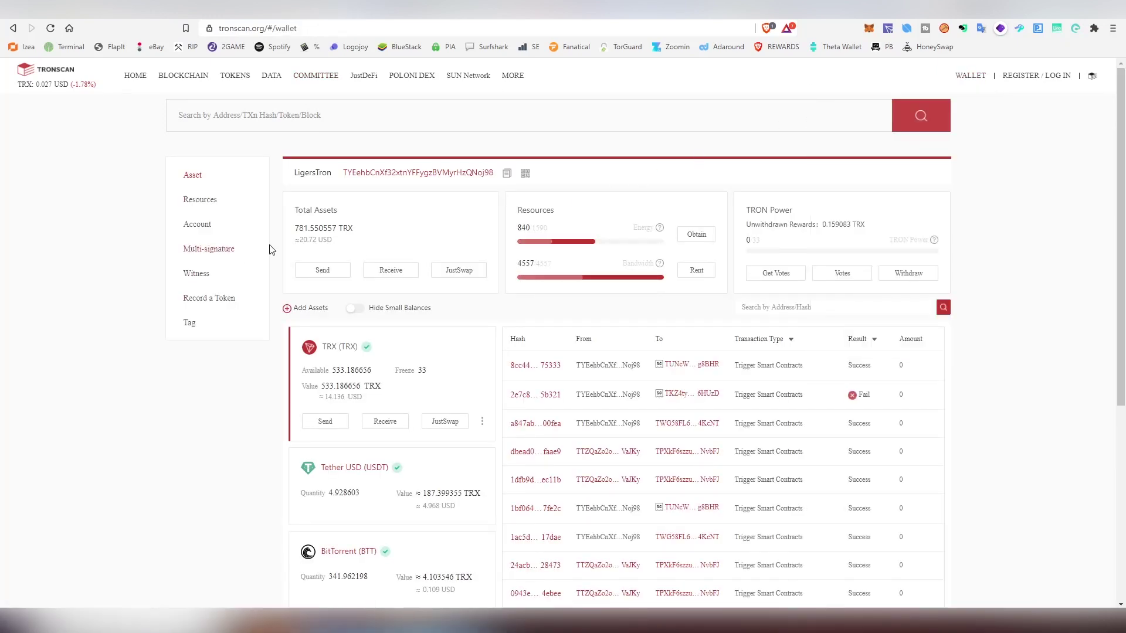
- Start obtaining resources and check the available and frozen TRX balances in TronLink
click(695, 238)
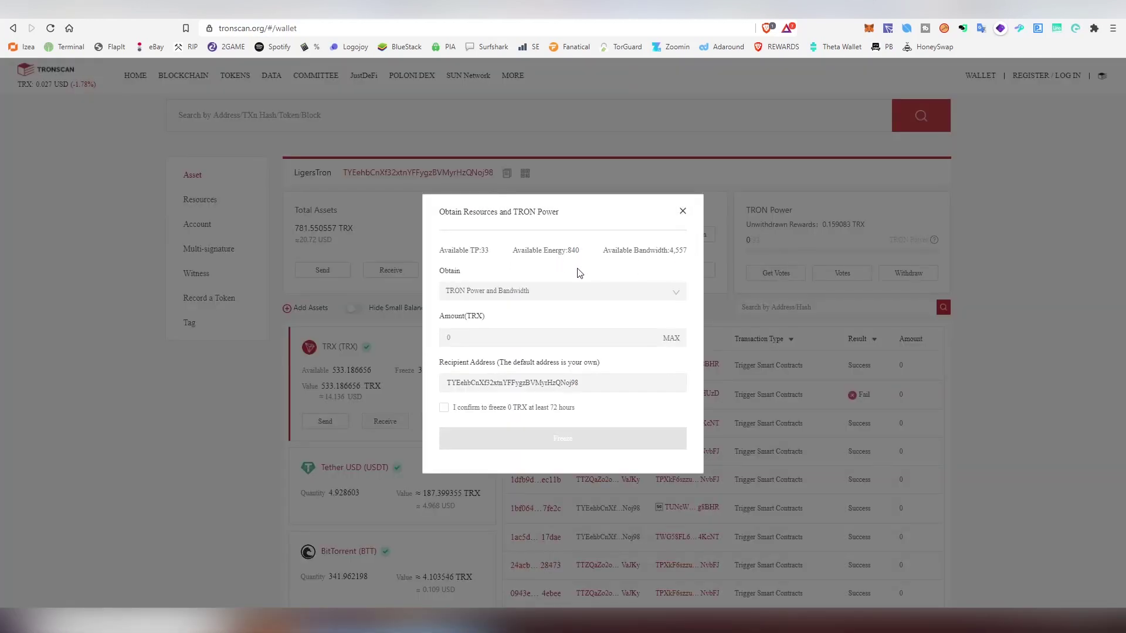
click(671, 338)
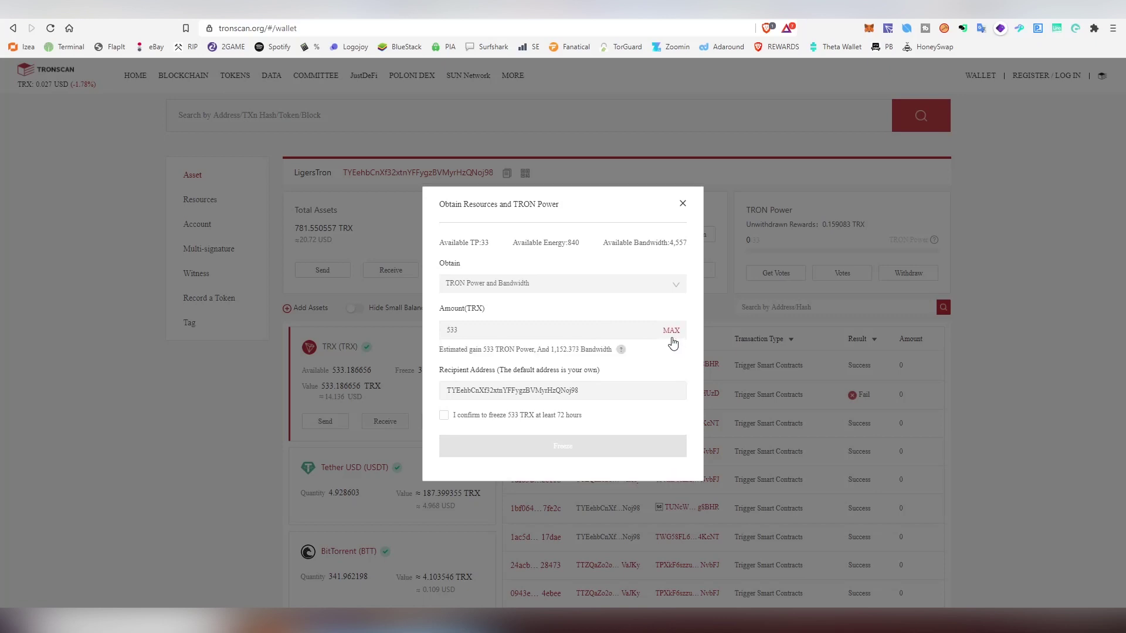
double_click(563, 331)
click(888, 28)
click(806, 234)
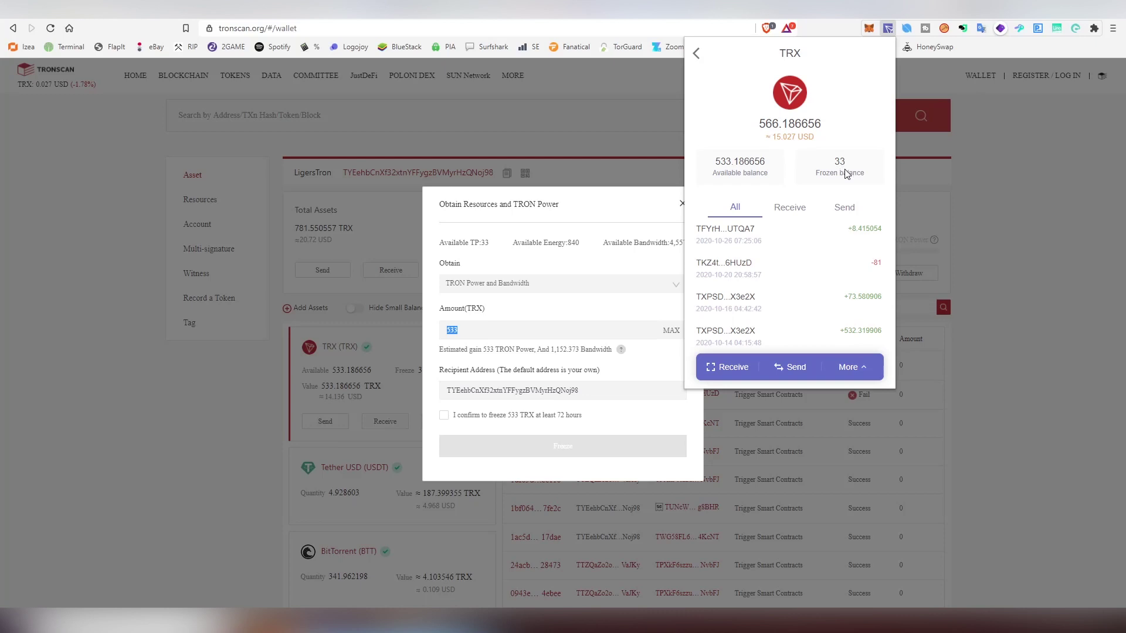
click(607, 280)
- Freeze 433 TRX for TRON Power and Energy and accept the 72-hour lock
click(601, 285)
click(557, 290)
click(523, 329)
double_click(523, 331)
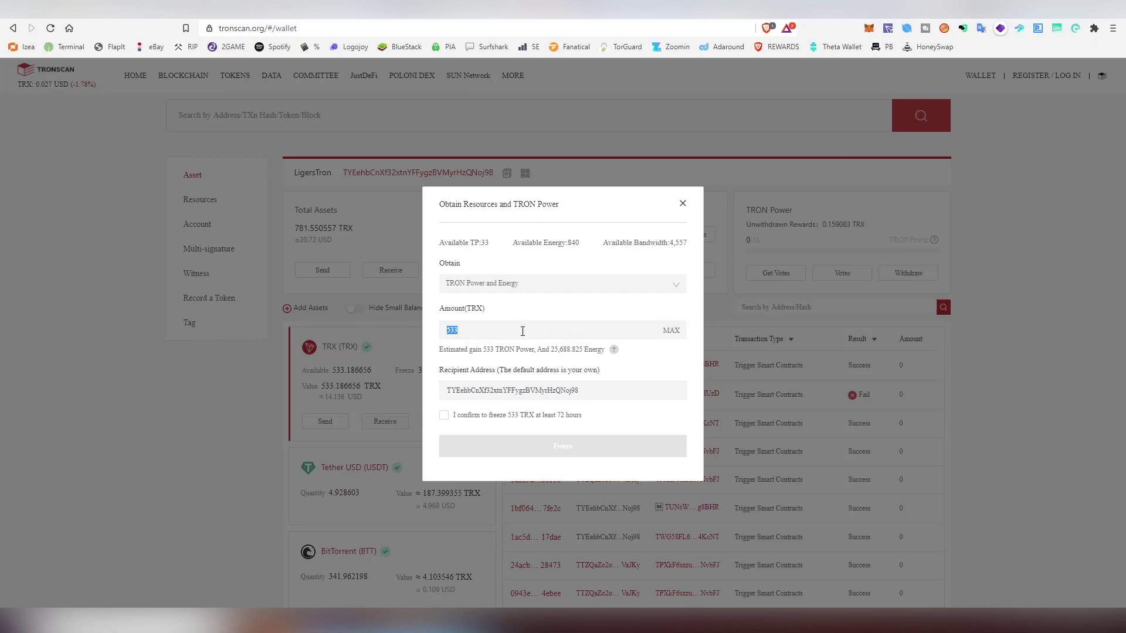
text(433)
click(485, 417)
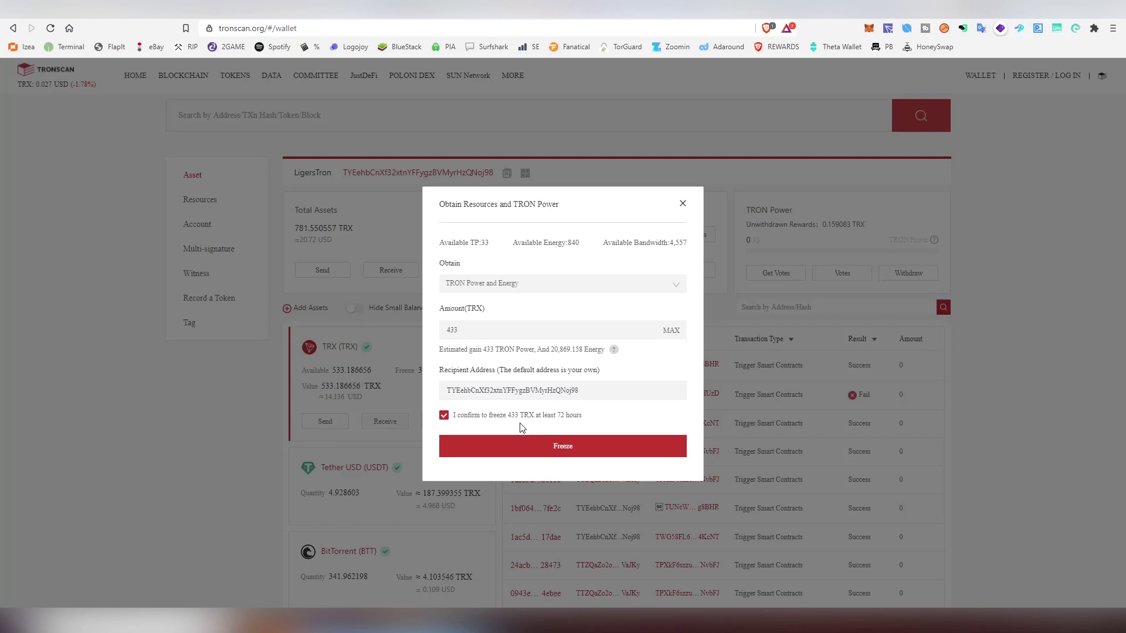
- Sign the 433 TRX freeze in TronLink and dismiss the Tokens Frozen notice
click(529, 445)
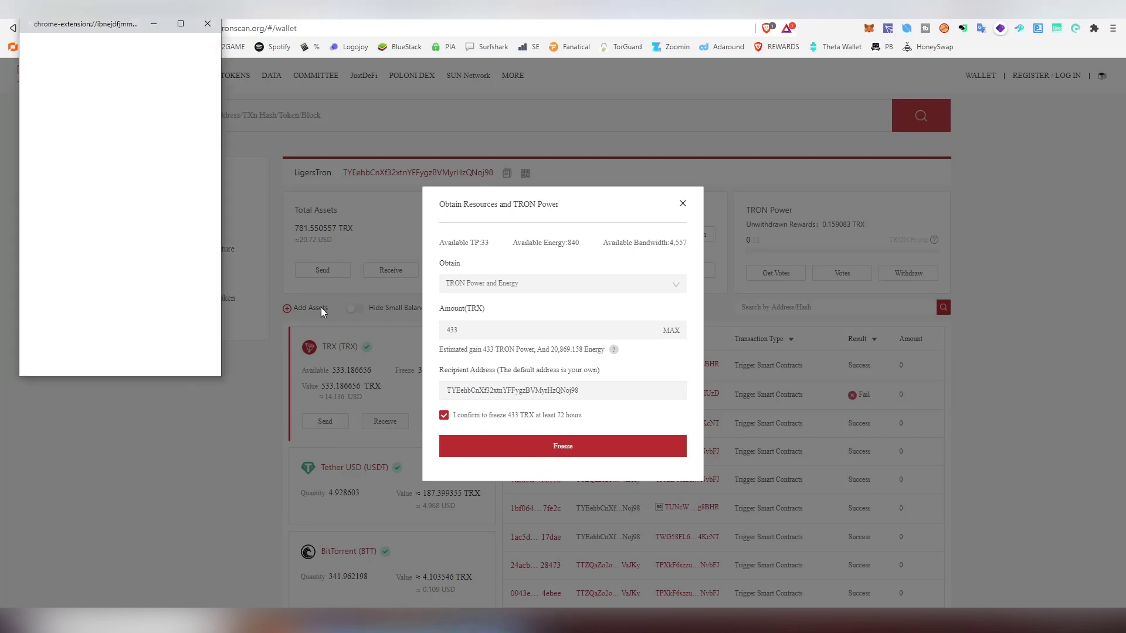
drag(148, 86, 215, 178)
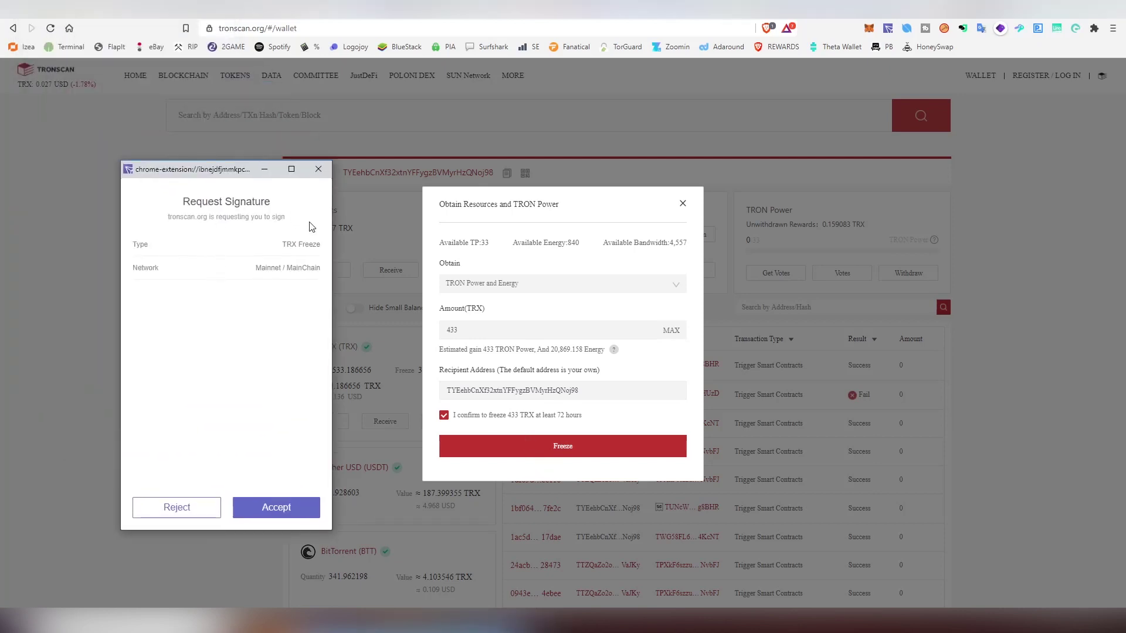
click(276, 508)
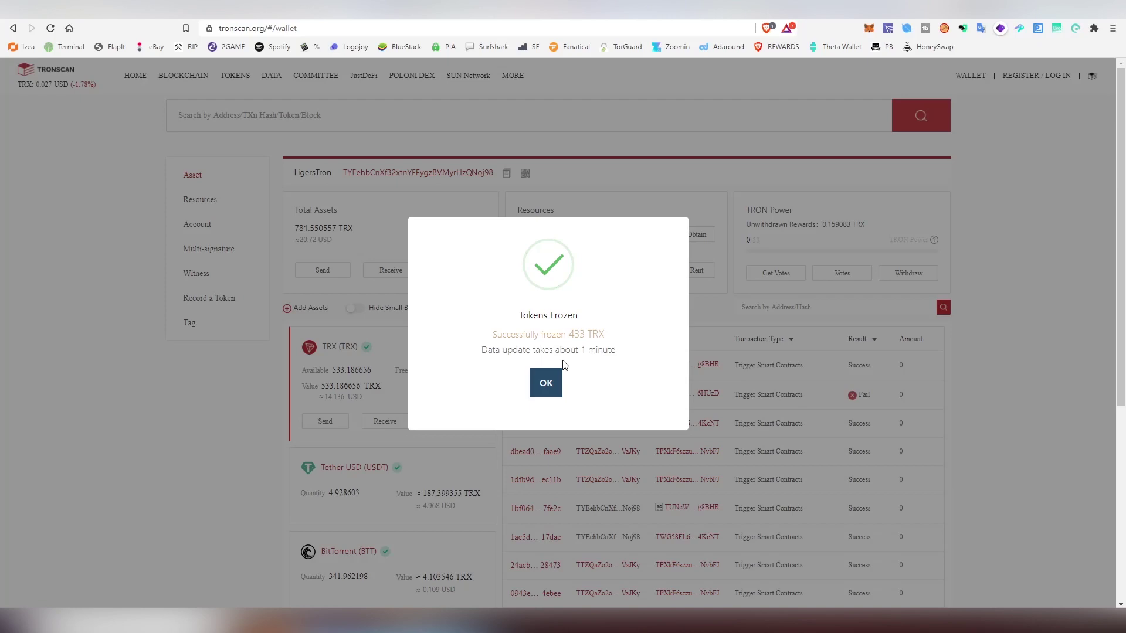
click(549, 382)
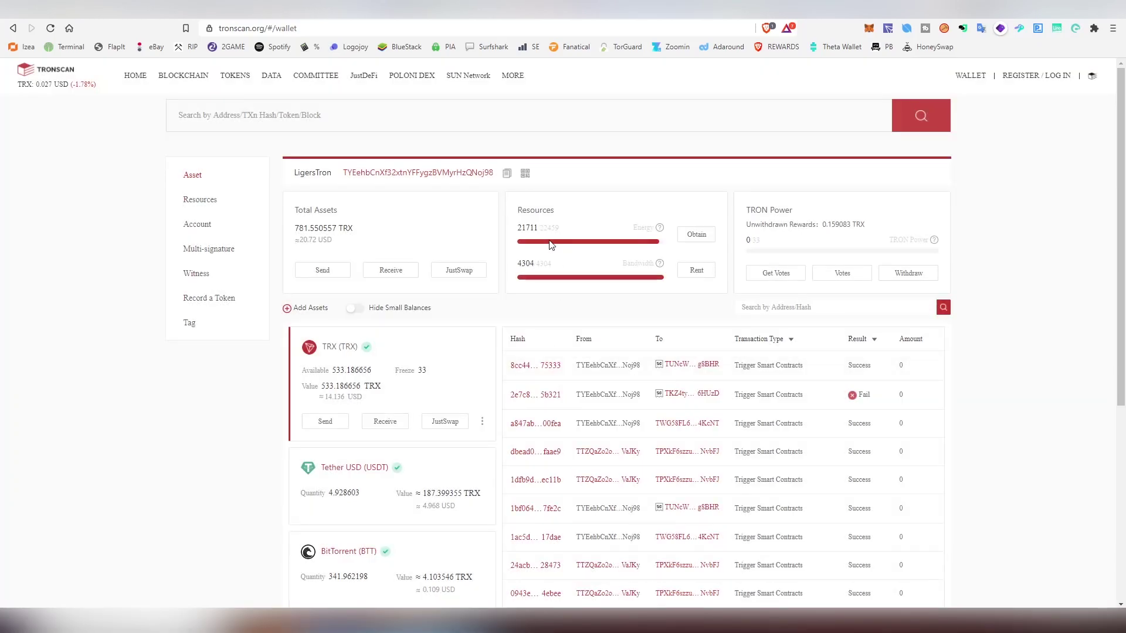
click(212, 202)
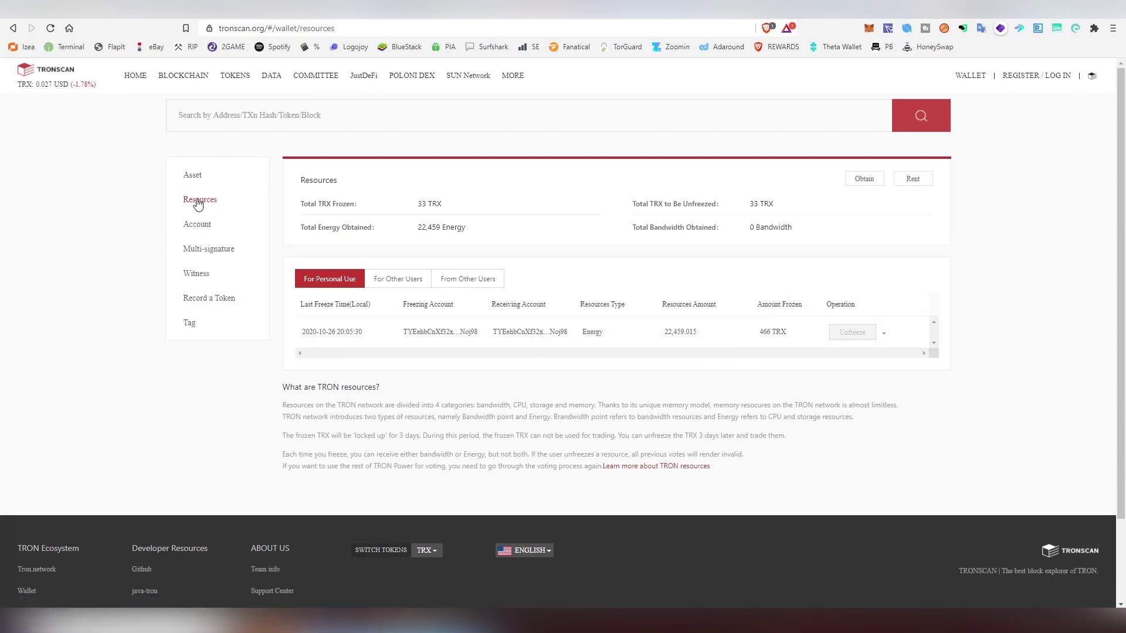
double_click(420, 204)
click(407, 201)
drag(420, 230, 444, 229)
click(441, 229)
click(207, 280)
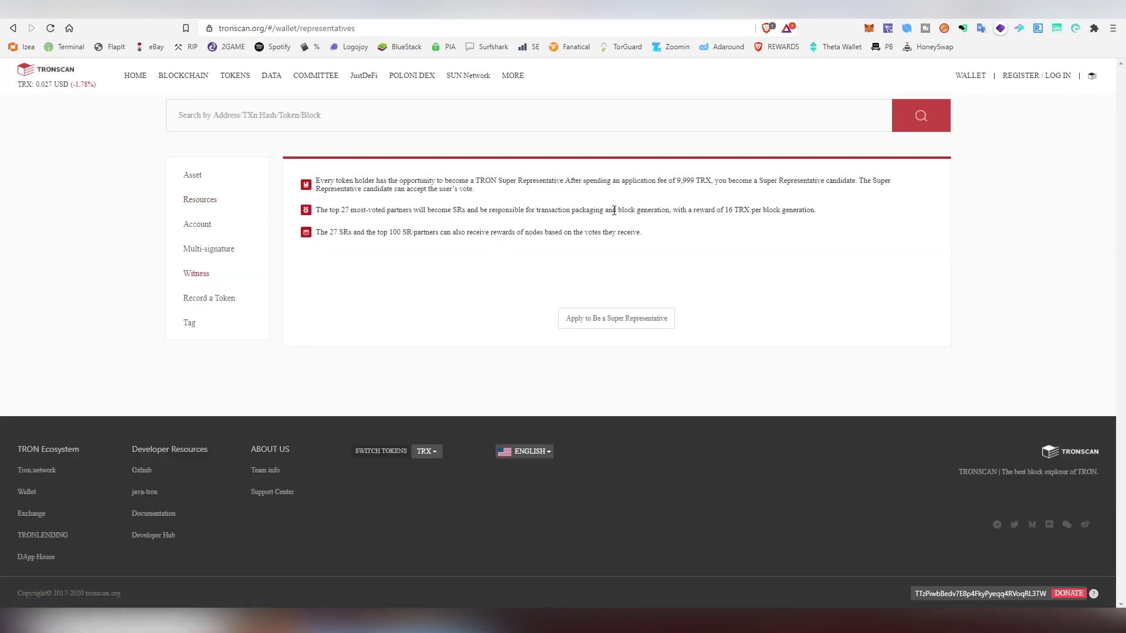
drag(711, 181, 315, 182)
click(531, 254)
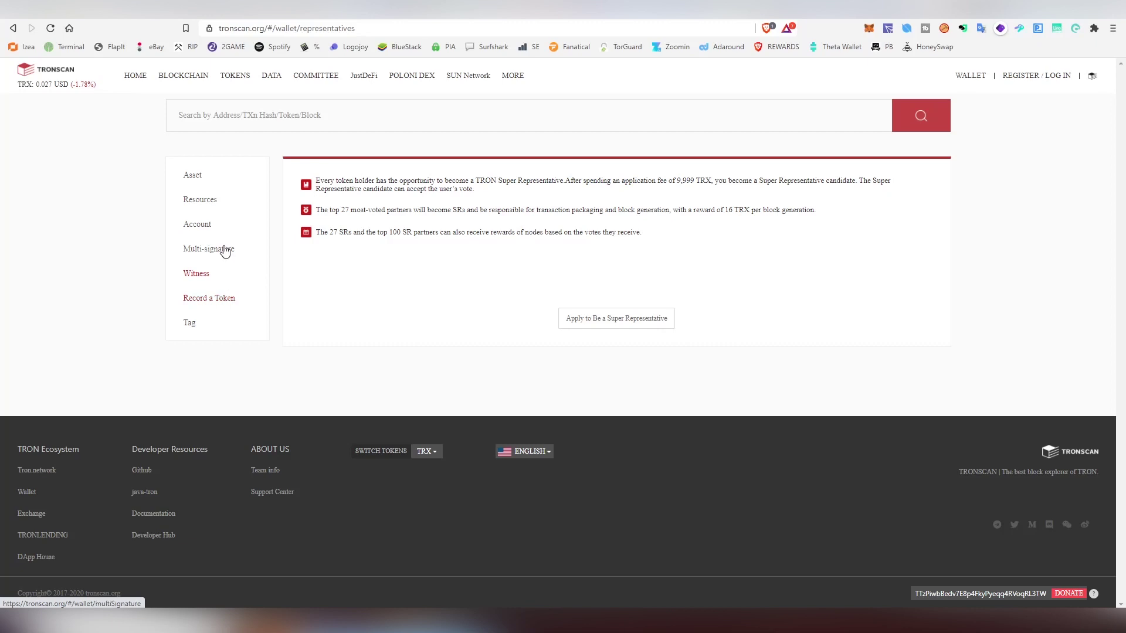
click(214, 178)
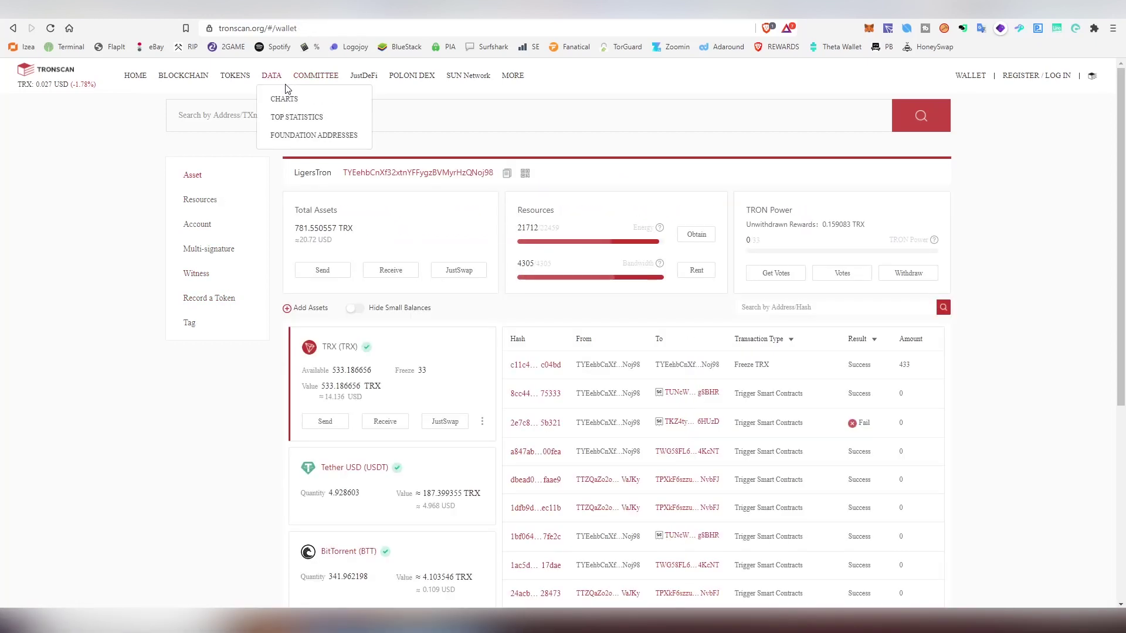
- Go to the COMMITTEE > VOTES page and start voting
mouse_move(315, 76)
click(330, 120)
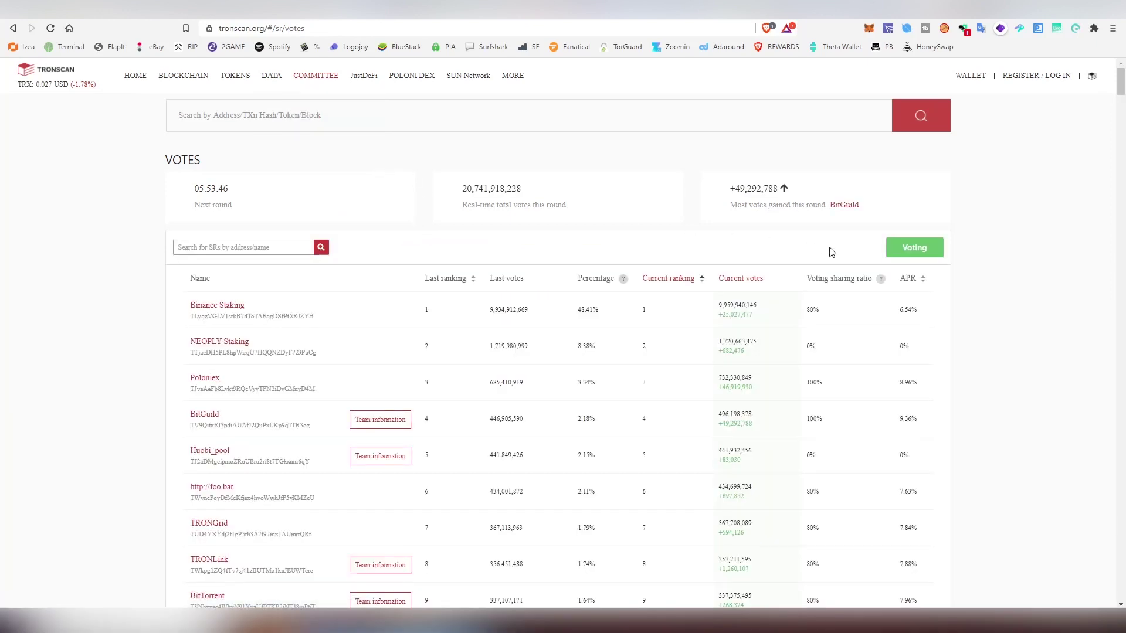
click(907, 255)
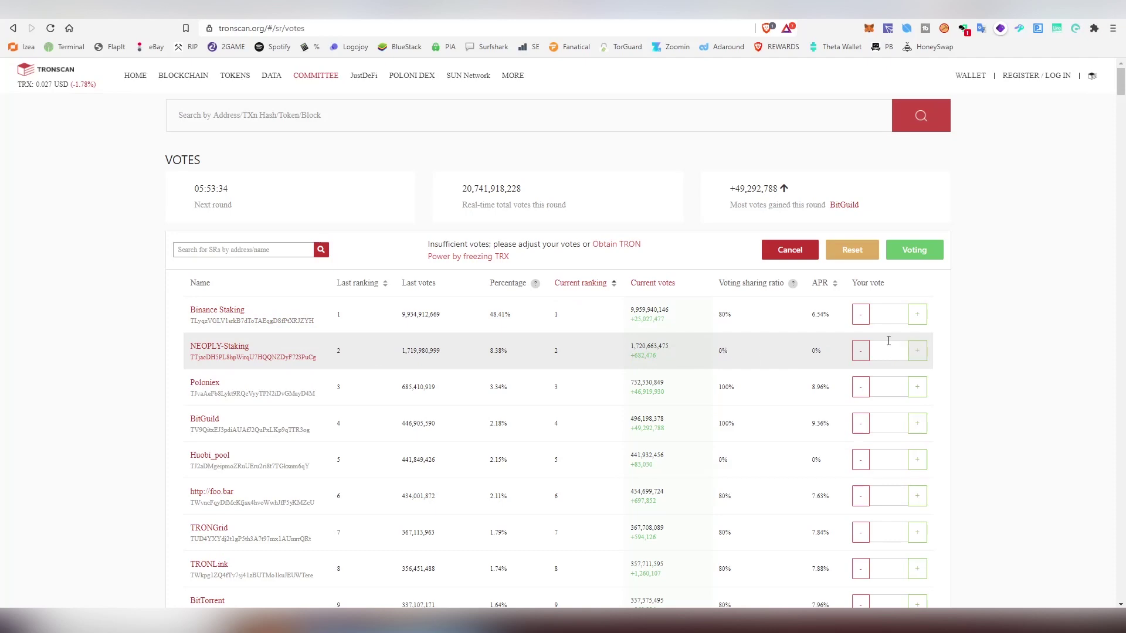
- Reset pending votes and raise BitGuild's vote count to 33
scroll(802, 338, down, 20)
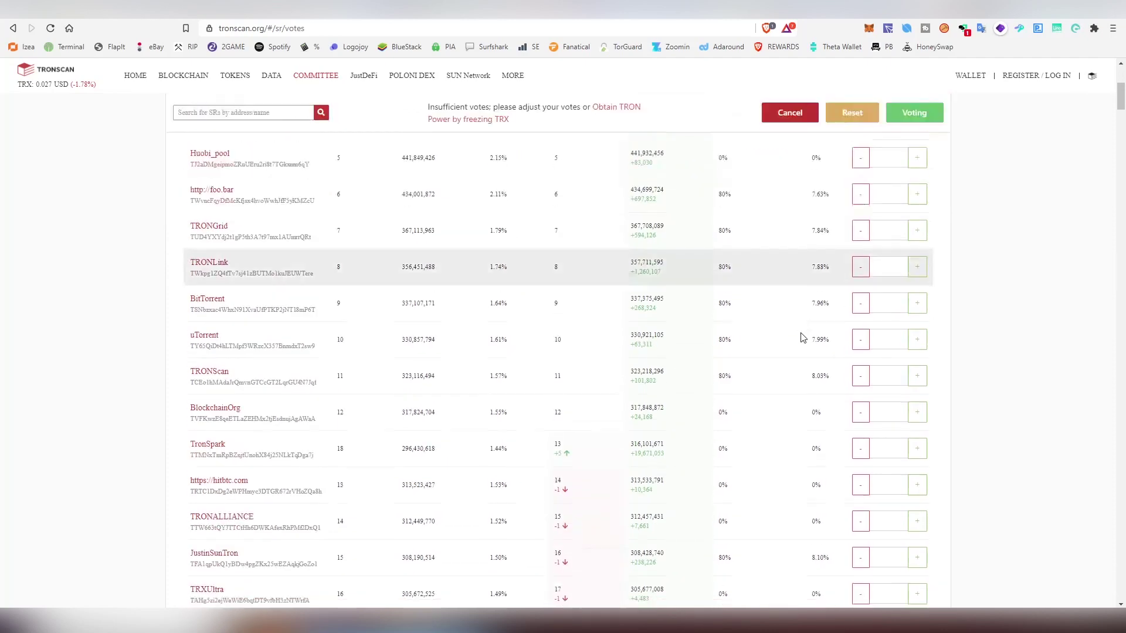
scroll(803, 337, down, 20)
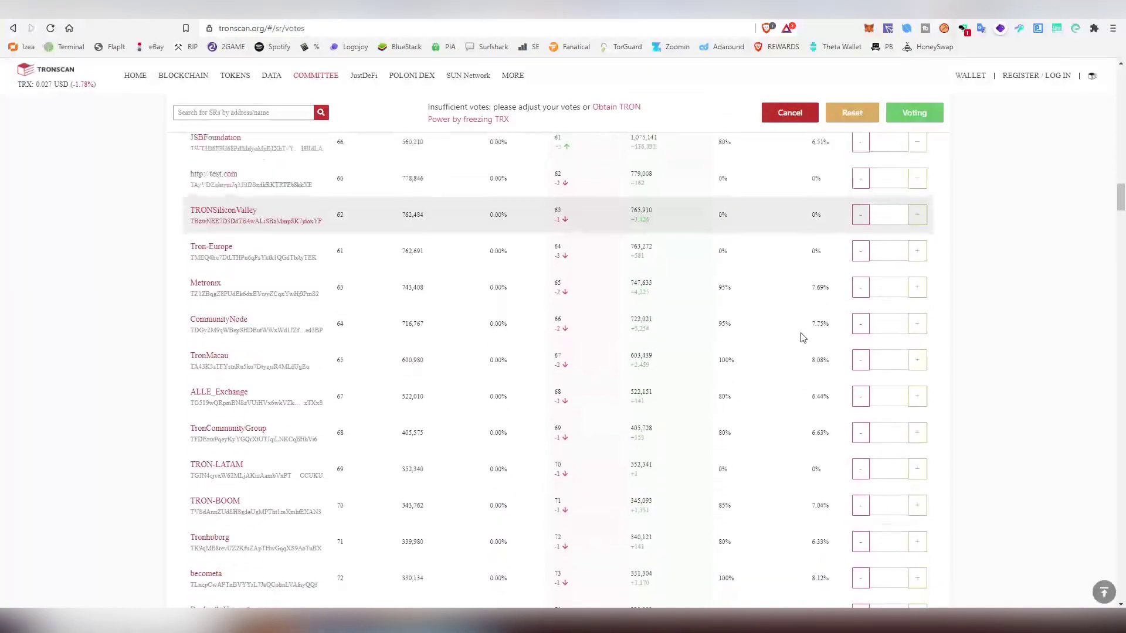
scroll(803, 337, down, 20)
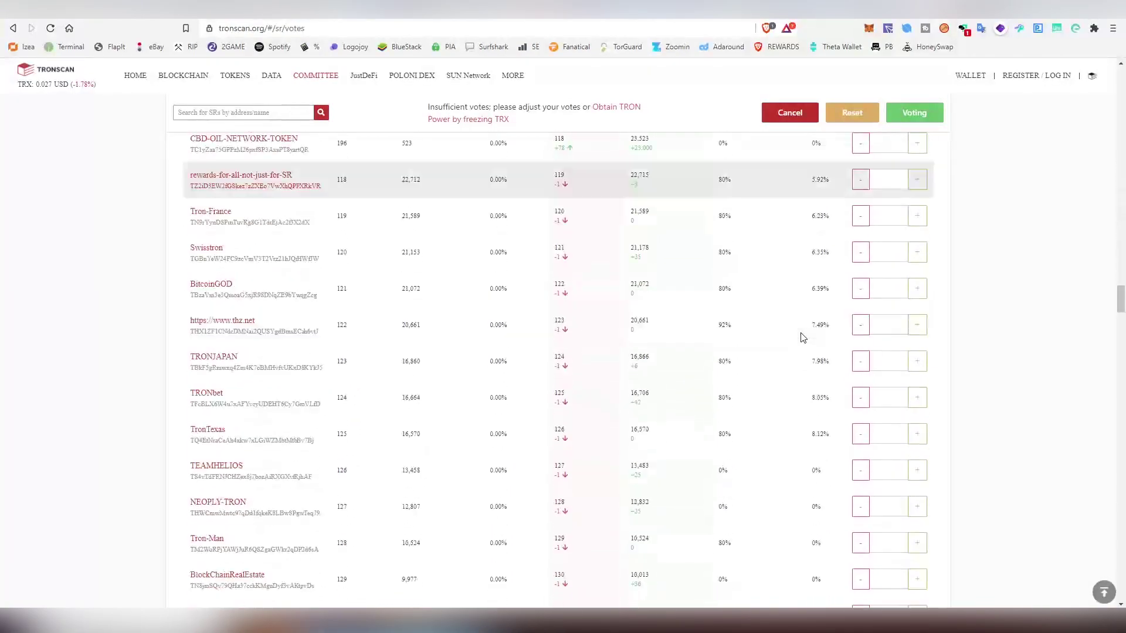
scroll(803, 337, down, 20)
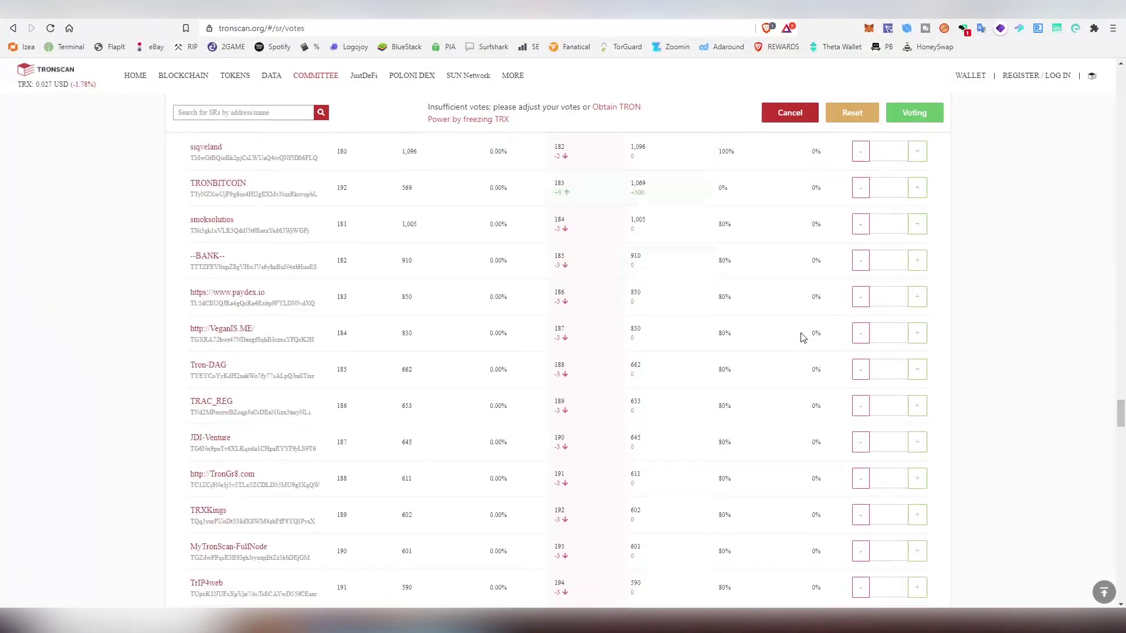
click(857, 122)
scroll(975, 324, down, 17)
scroll(1022, 299, up, 20)
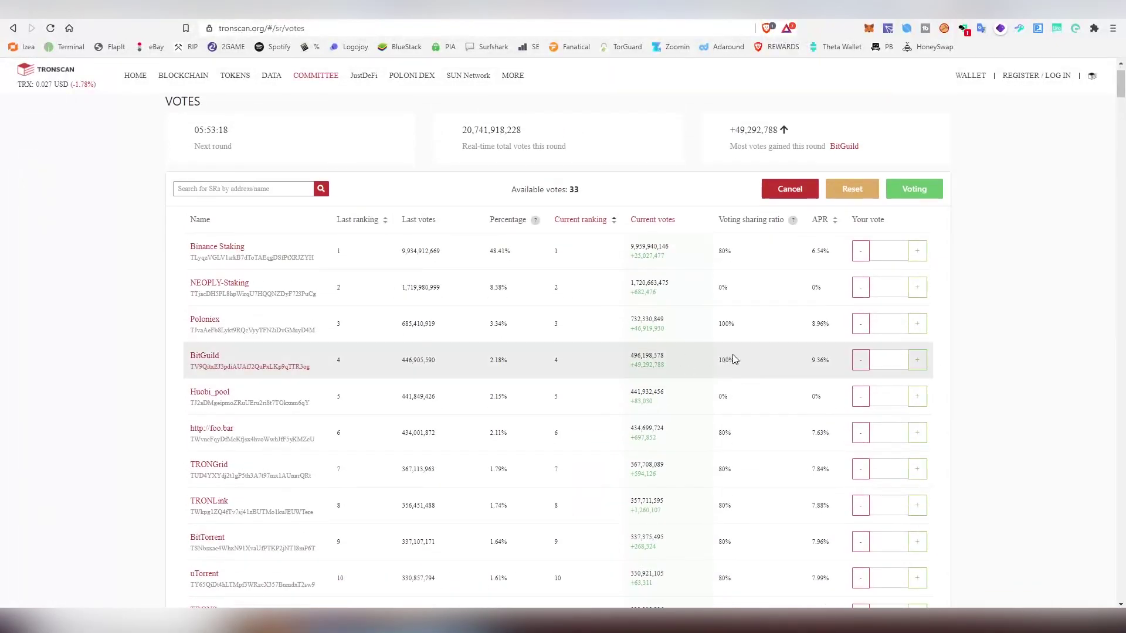
click(917, 360)
click(918, 360)
drag(920, 365, 920, 365)
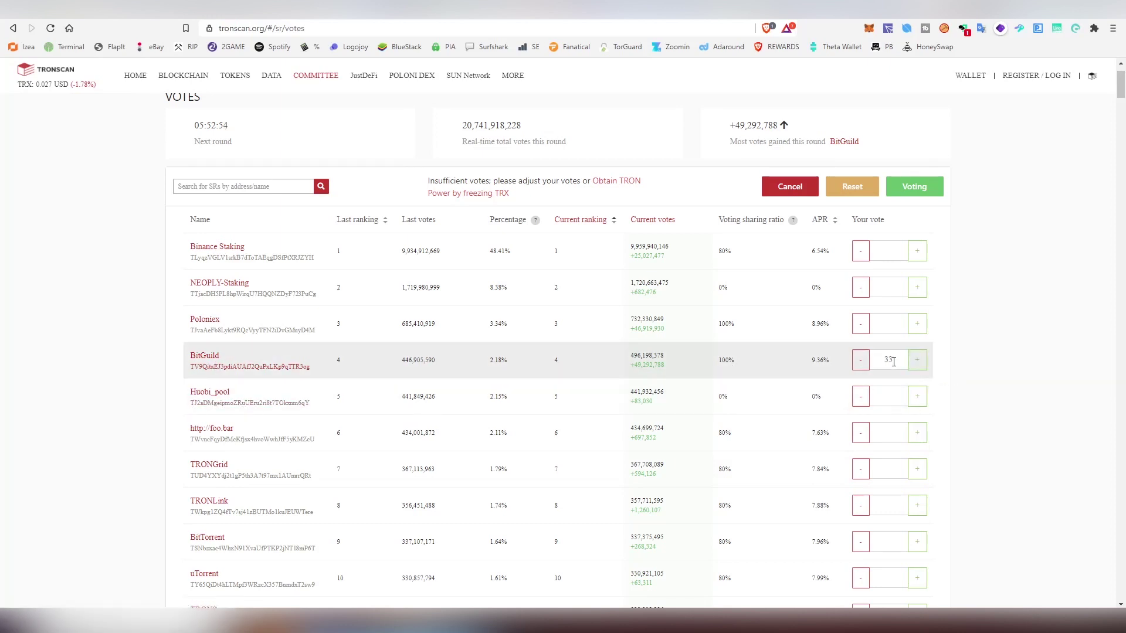
- Sign the 33-vote submission for BitGuild and close the 'Thank you for voting!' message
click(914, 186)
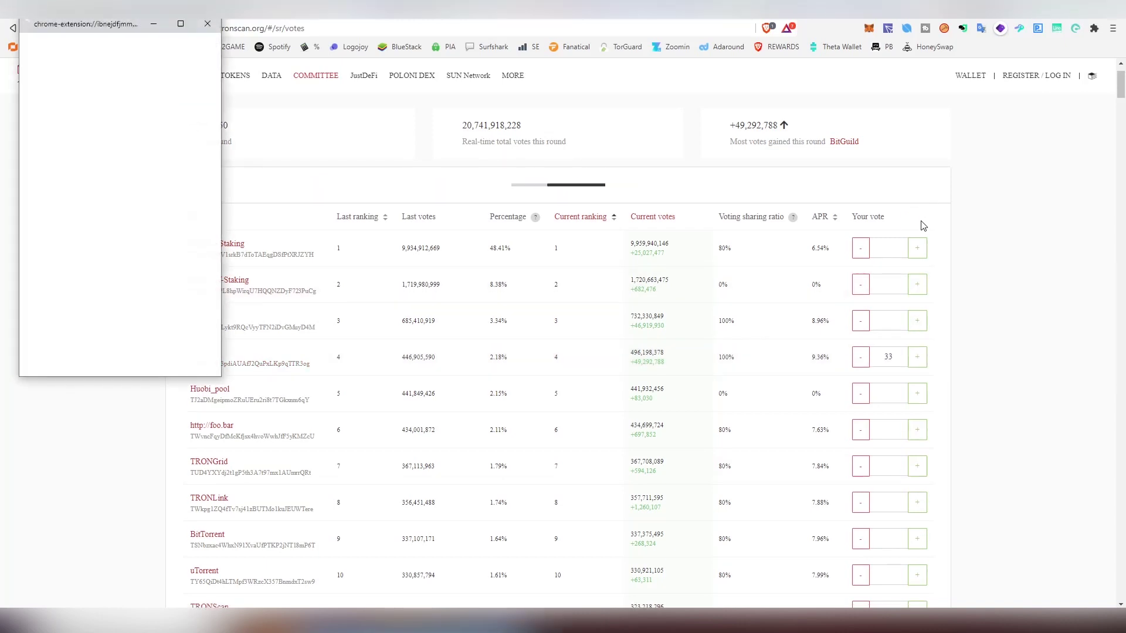
drag(105, 25, 363, 184)
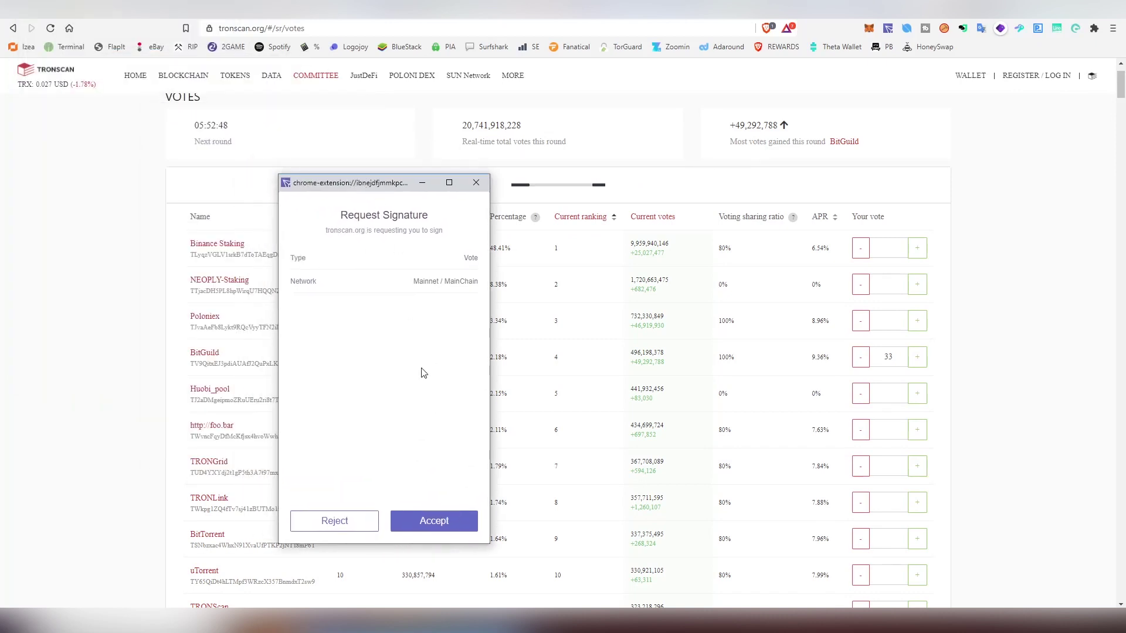
click(441, 527)
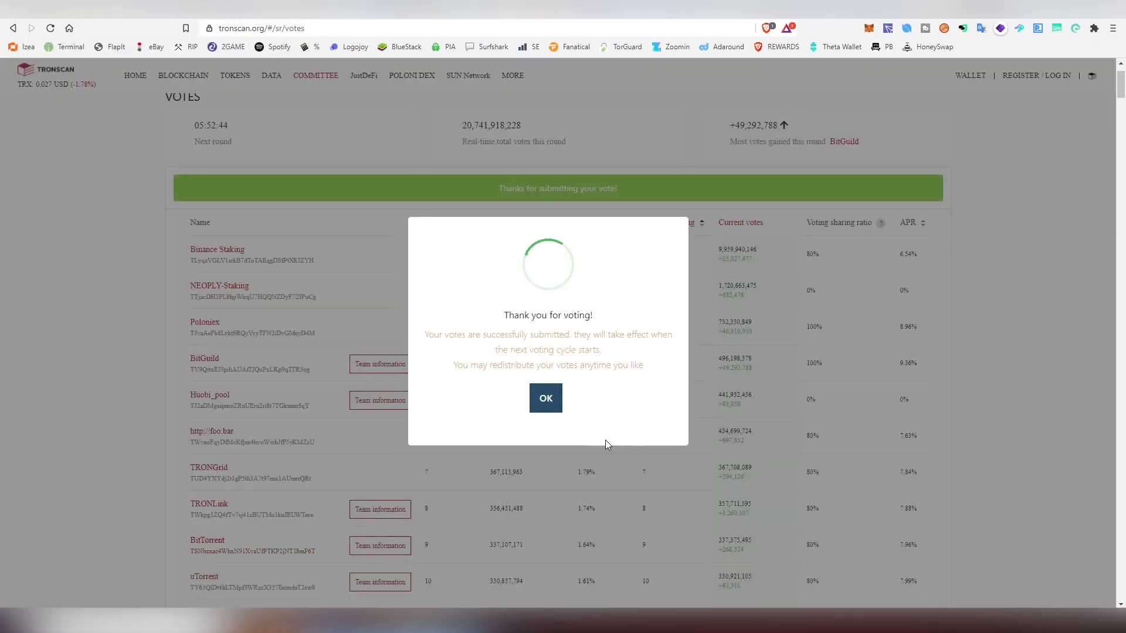
drag(499, 316, 648, 374)
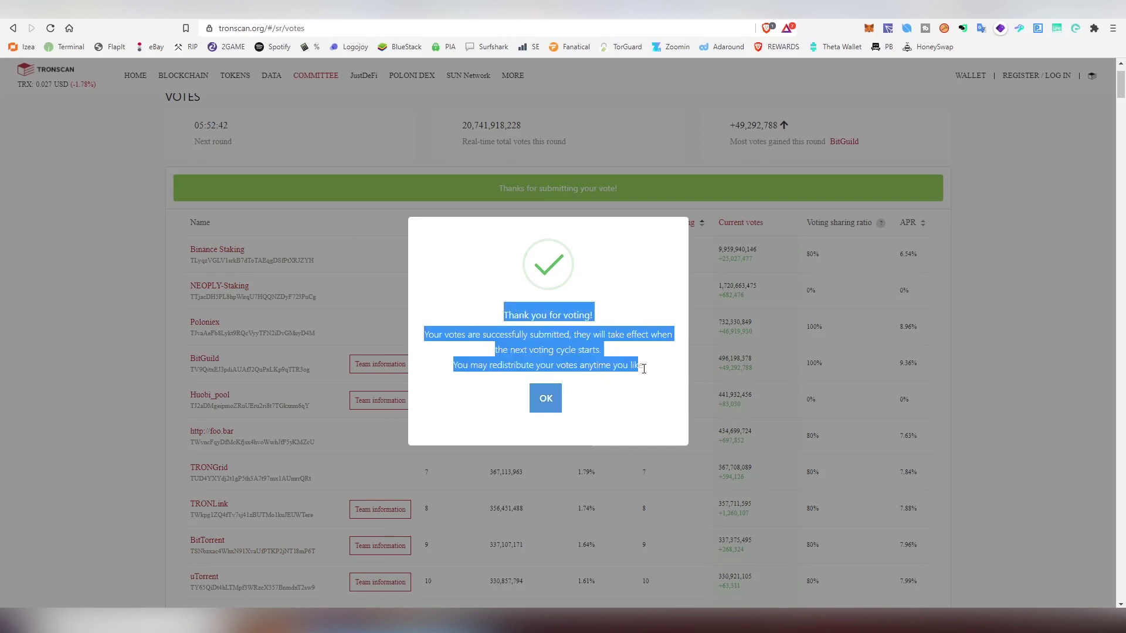
click(650, 375)
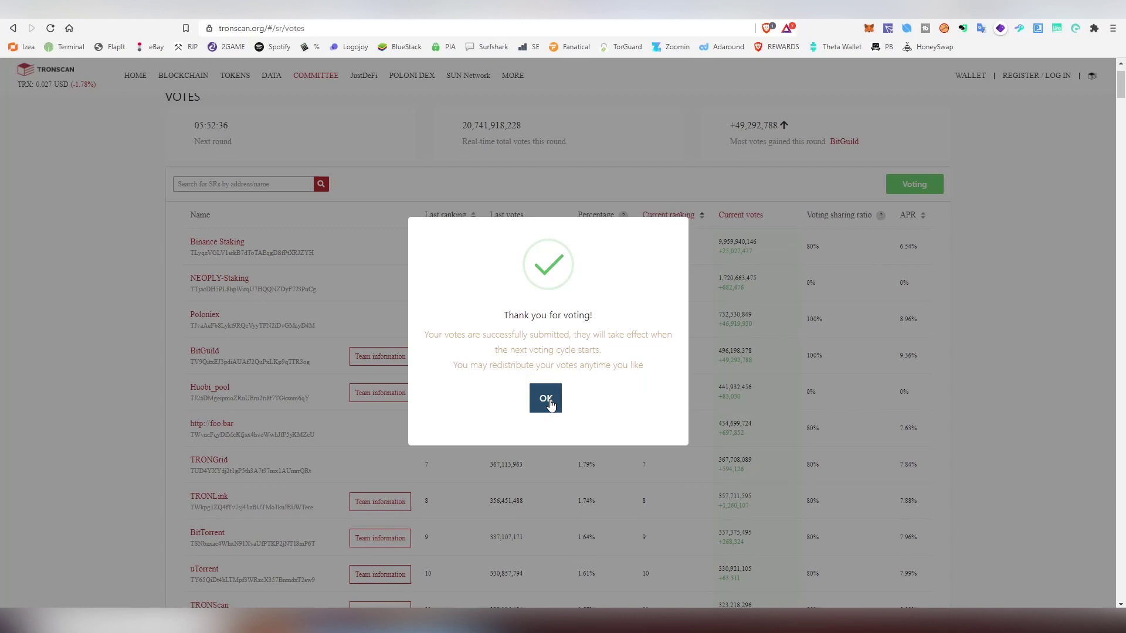
click(550, 403)
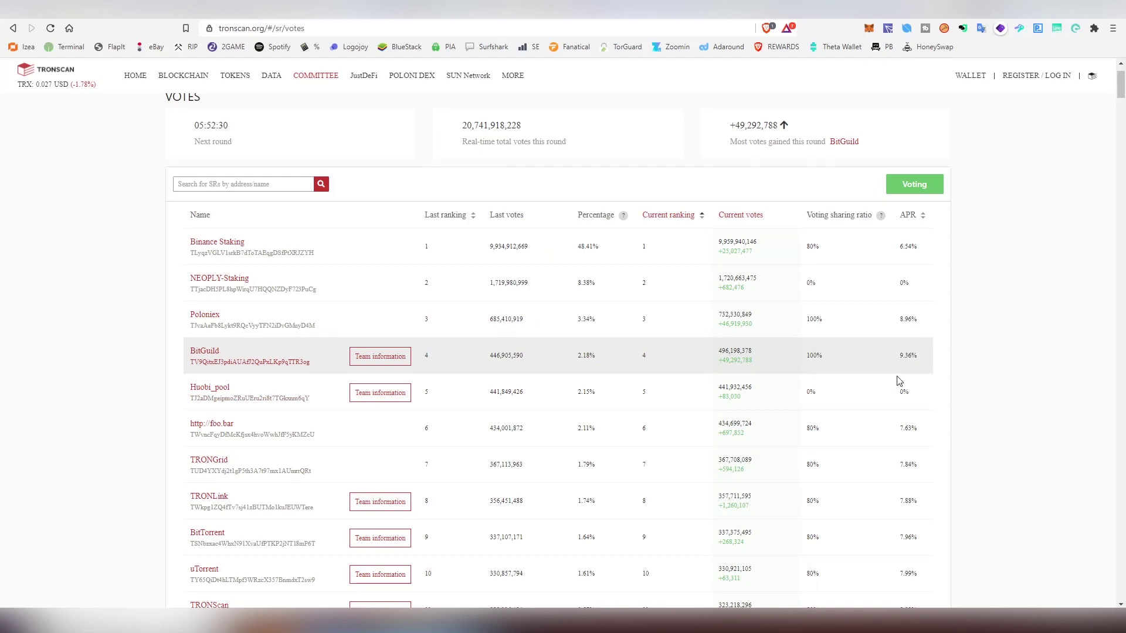
- Open the wallet's Asset overview showing 433 TRON Power and 21,712 Energy
scroll(893, 381, up, 1)
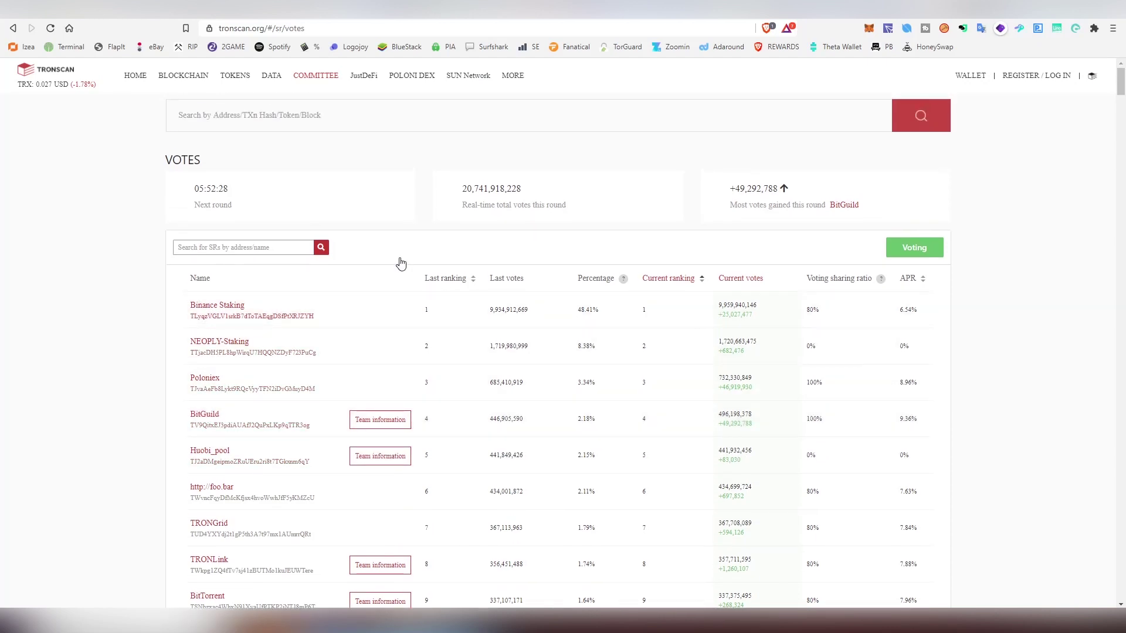
mouse_move(320, 88)
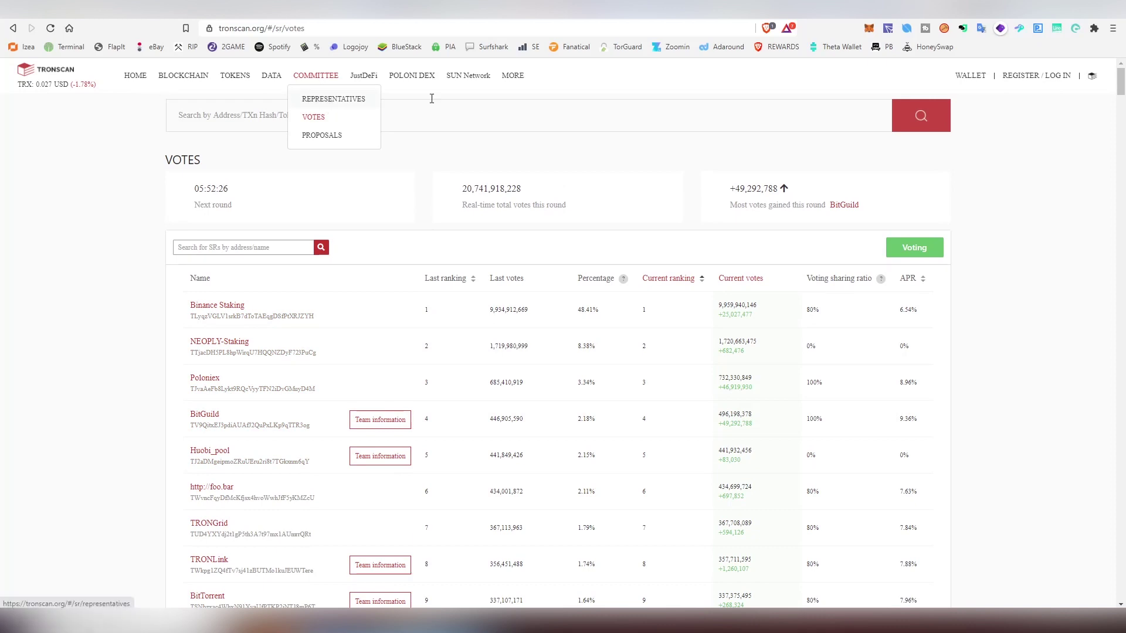
mouse_move(964, 79)
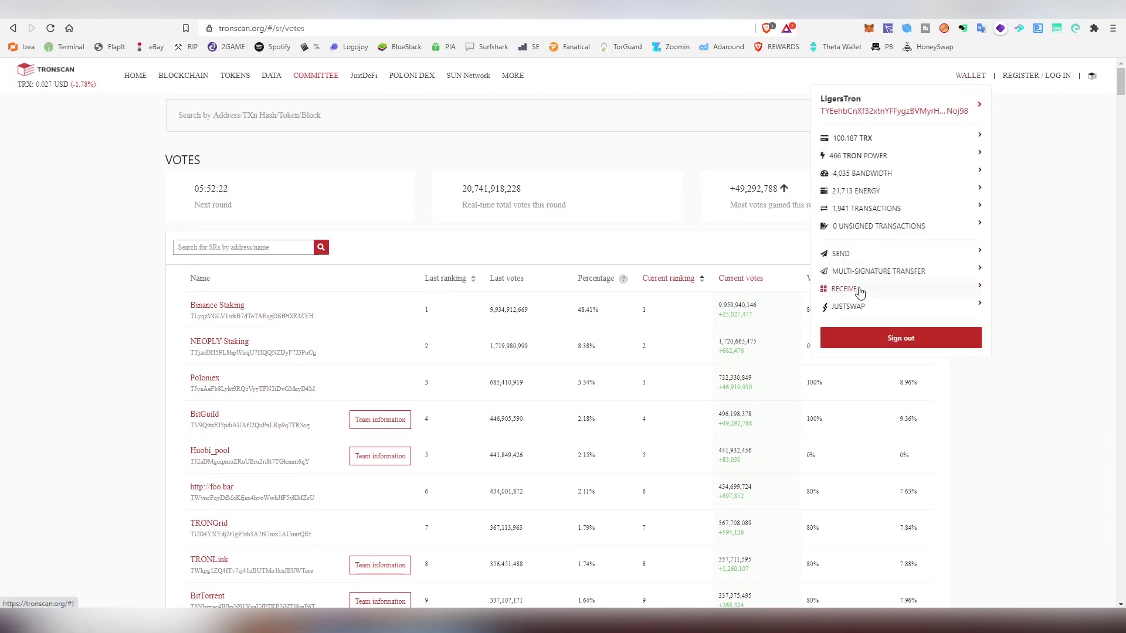
click(884, 228)
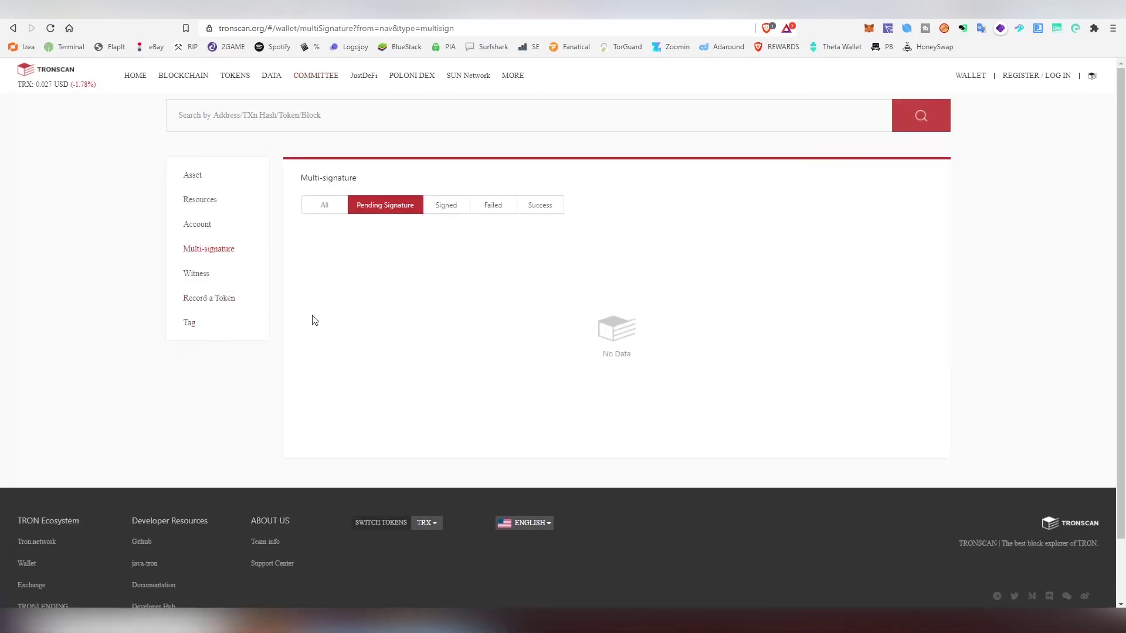
click(208, 178)
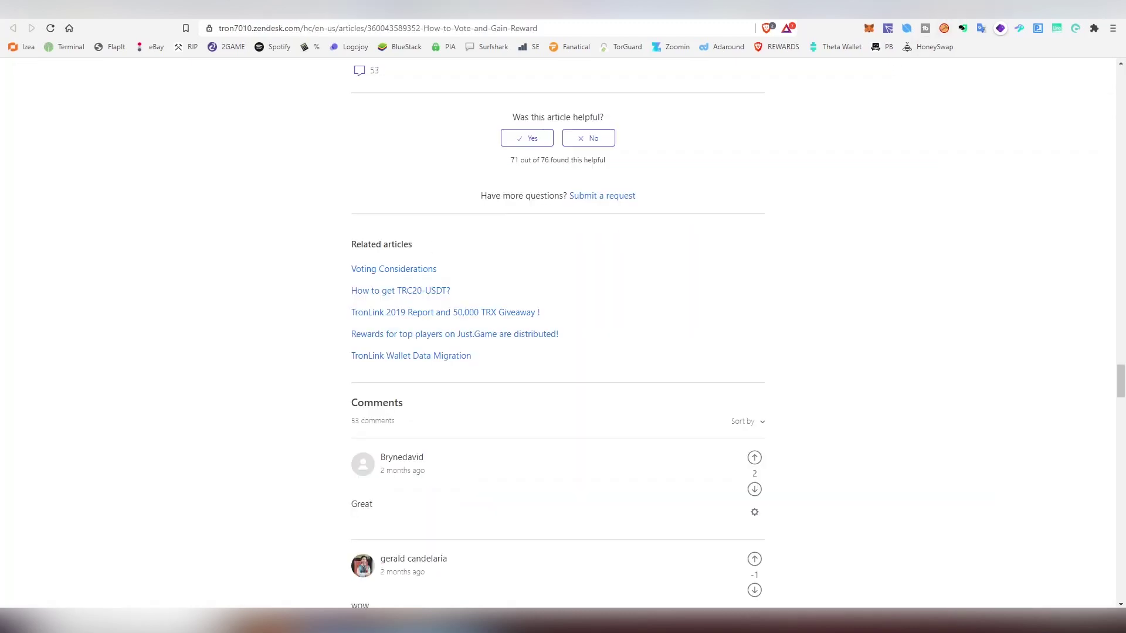
scroll(797, 309, up, 15)
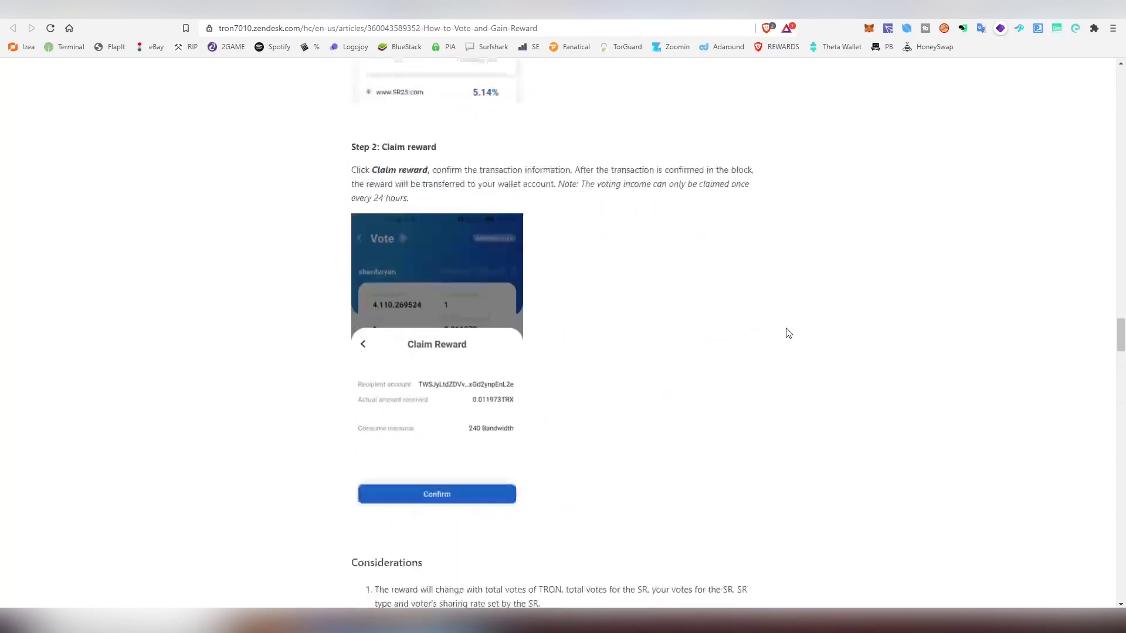
scroll(610, 375, up, 10)
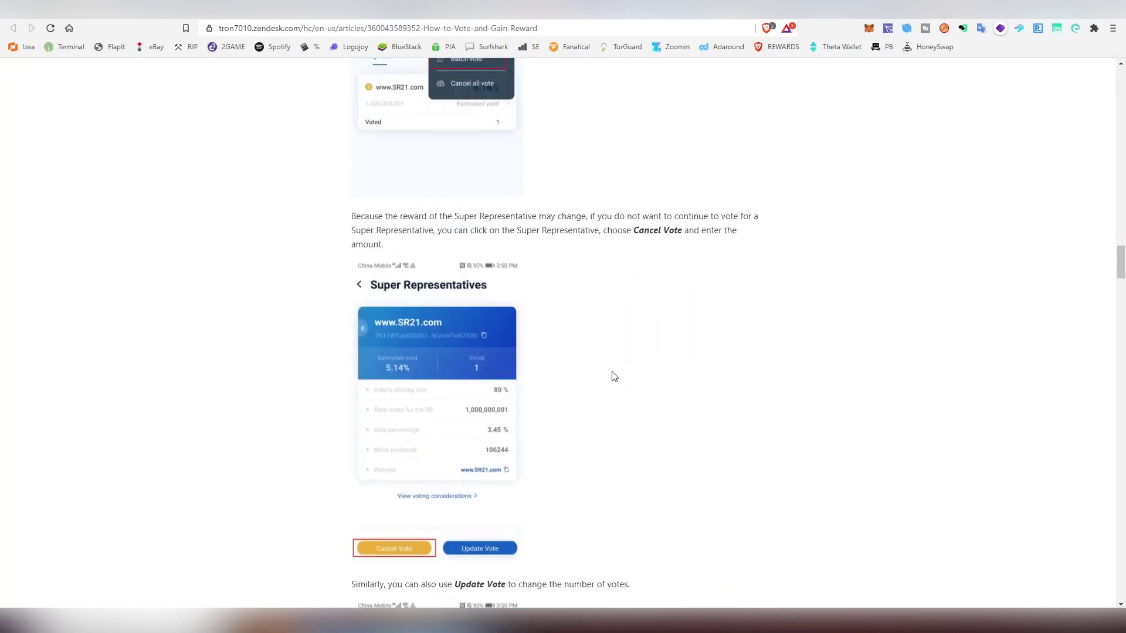
scroll(614, 376, up, 10)
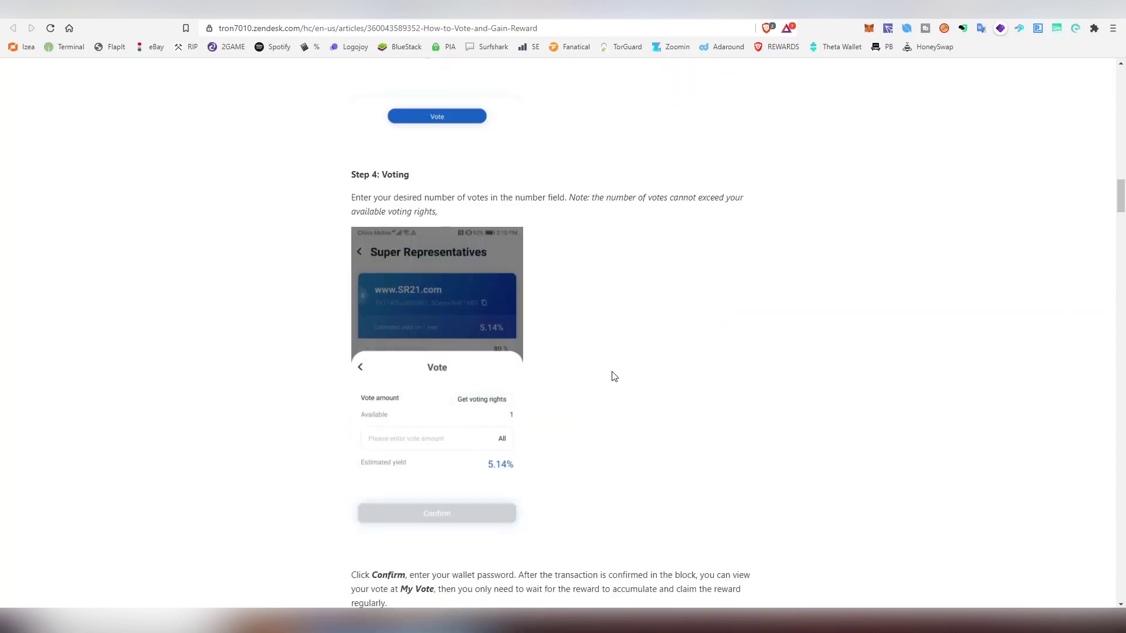
scroll(614, 376, down, 5)
scroll(528, 366, down, 5)
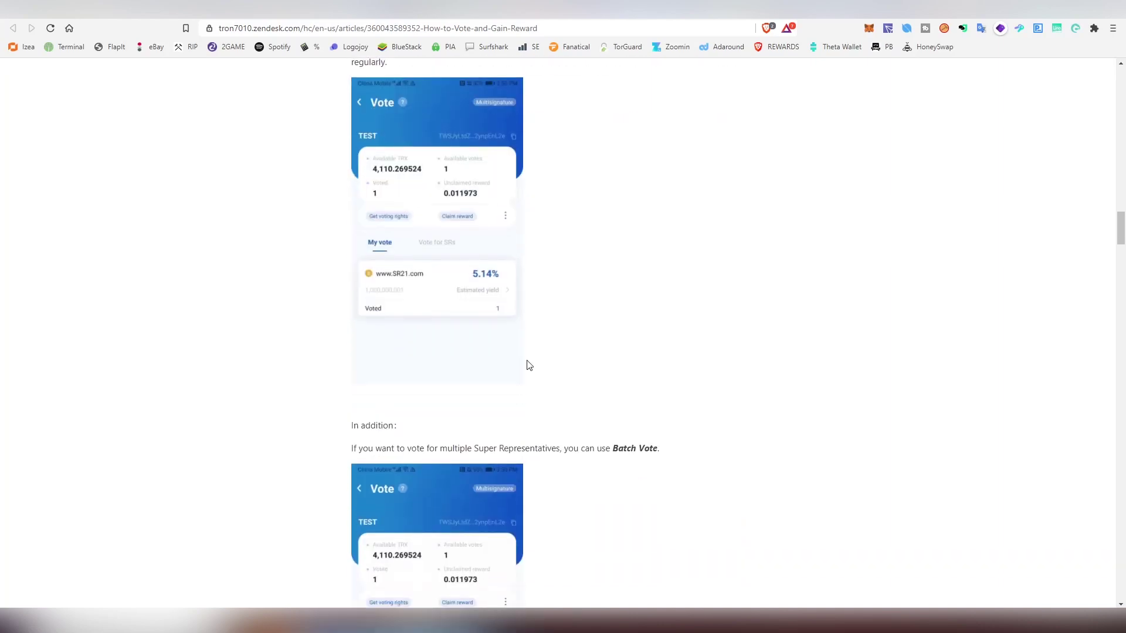
scroll(533, 361, down, 10)
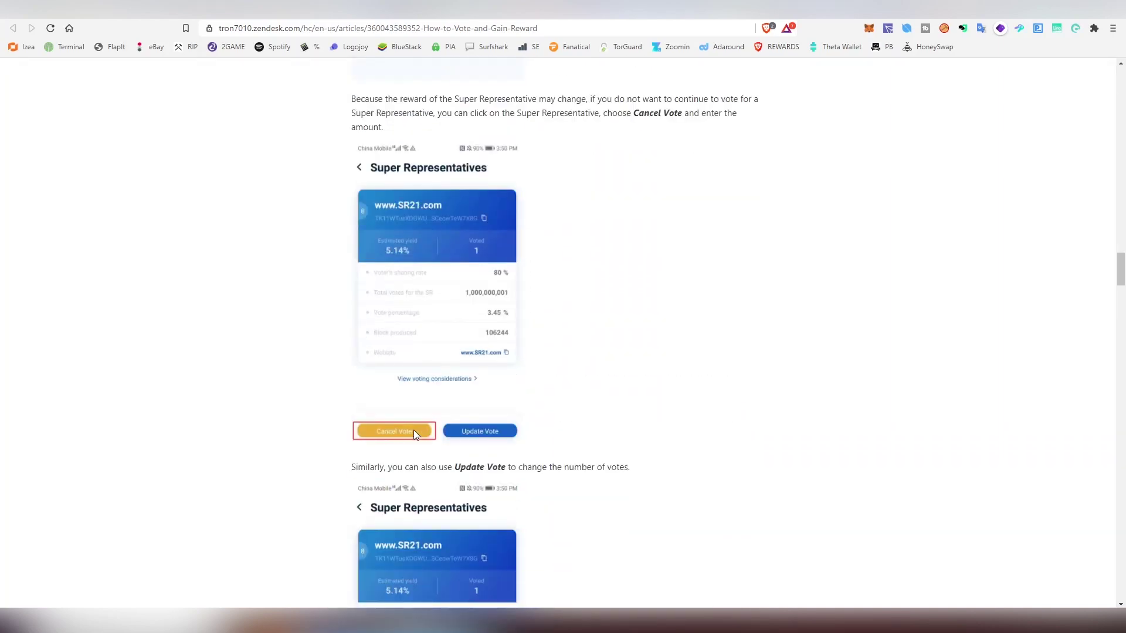
scroll(440, 417, down, 13)
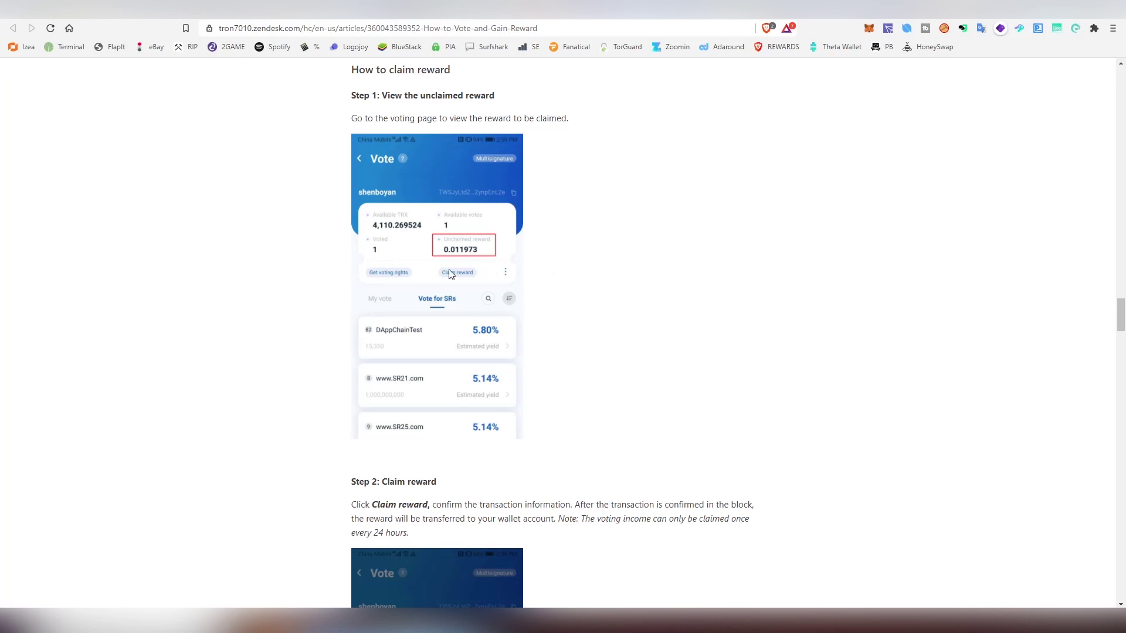
scroll(451, 275, down, 9)
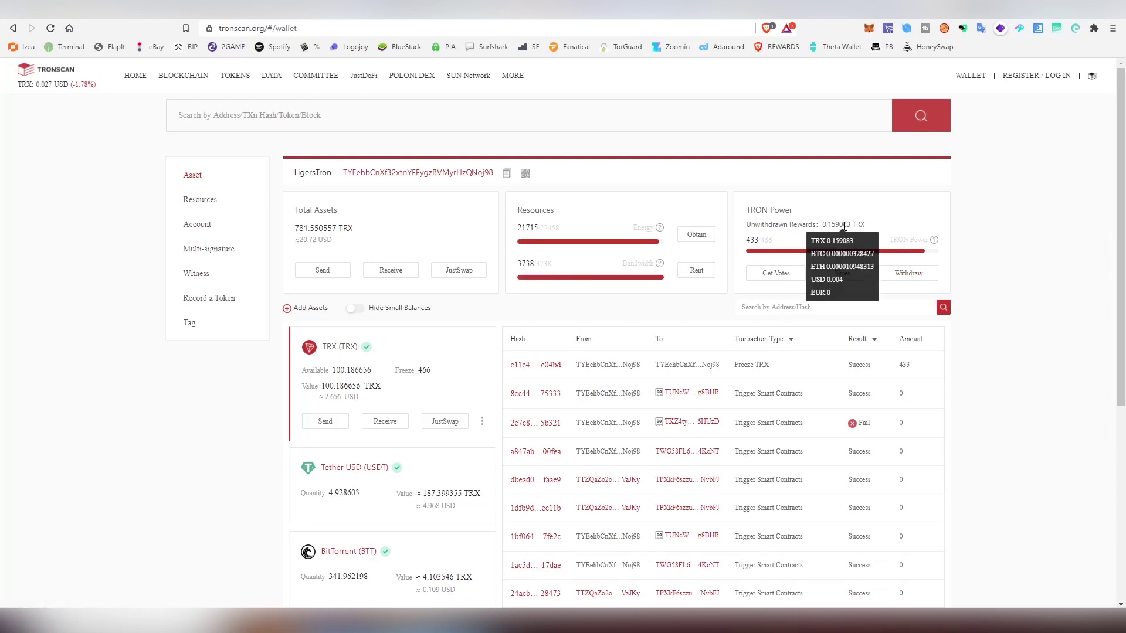
- Withdraw the voting rewards, sign in TronLink, and dismiss the 'Could not claim rewards' error
click(908, 273)
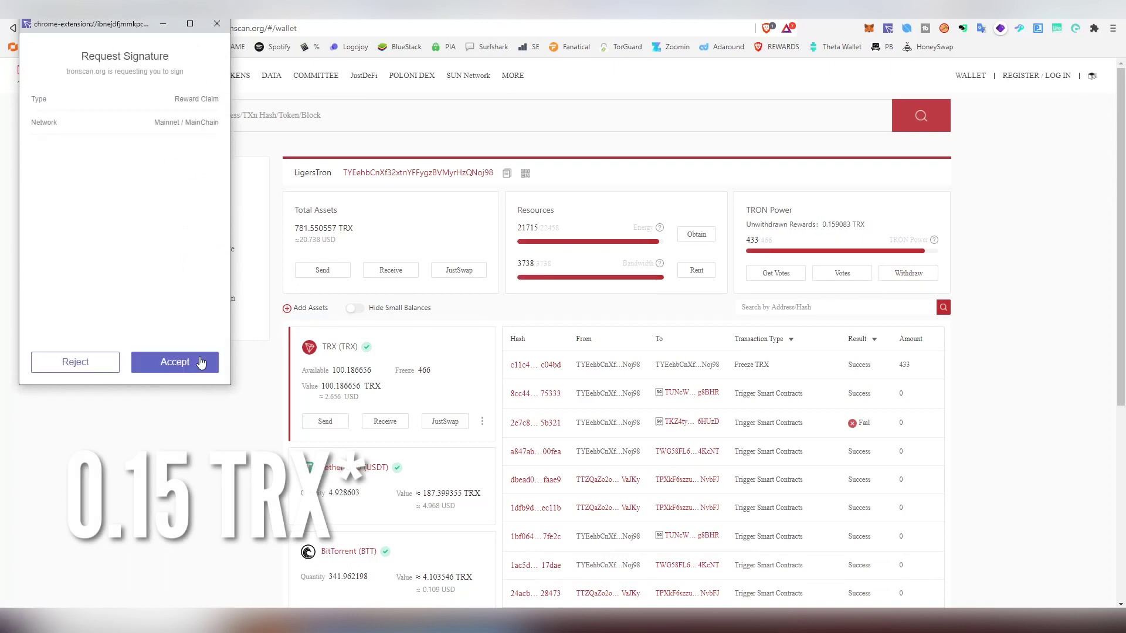
click(888, 28)
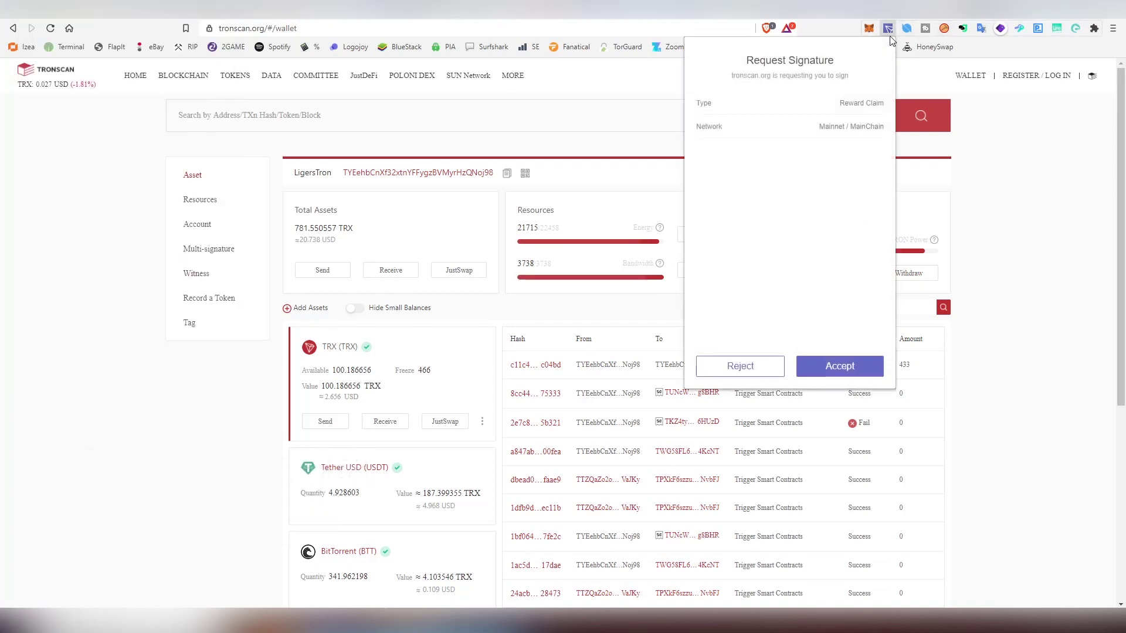
click(805, 366)
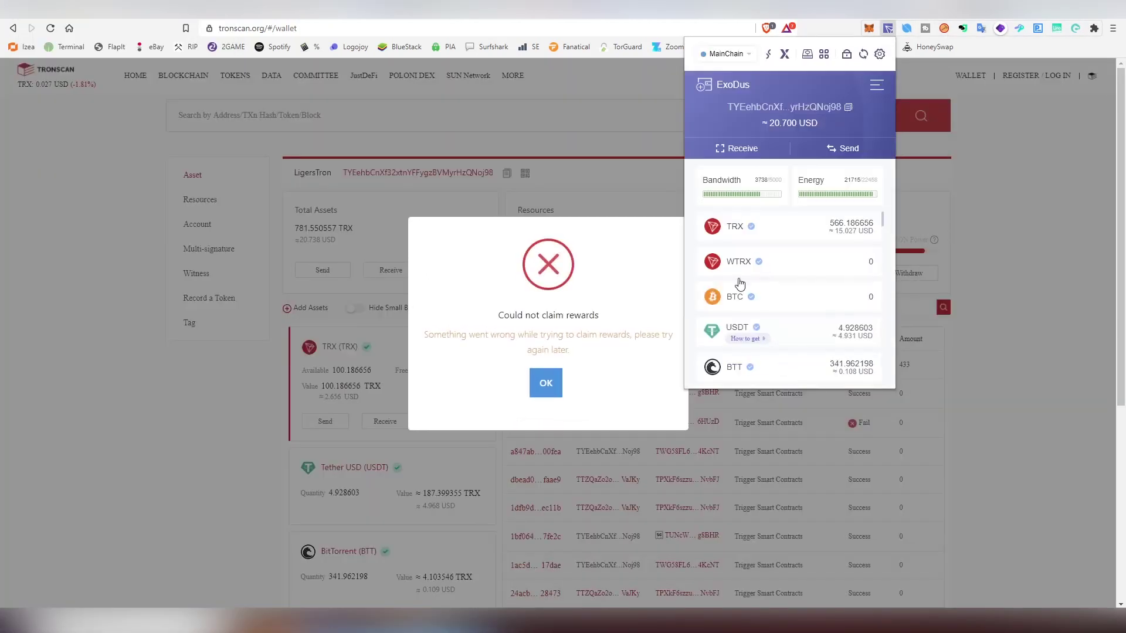
click(795, 232)
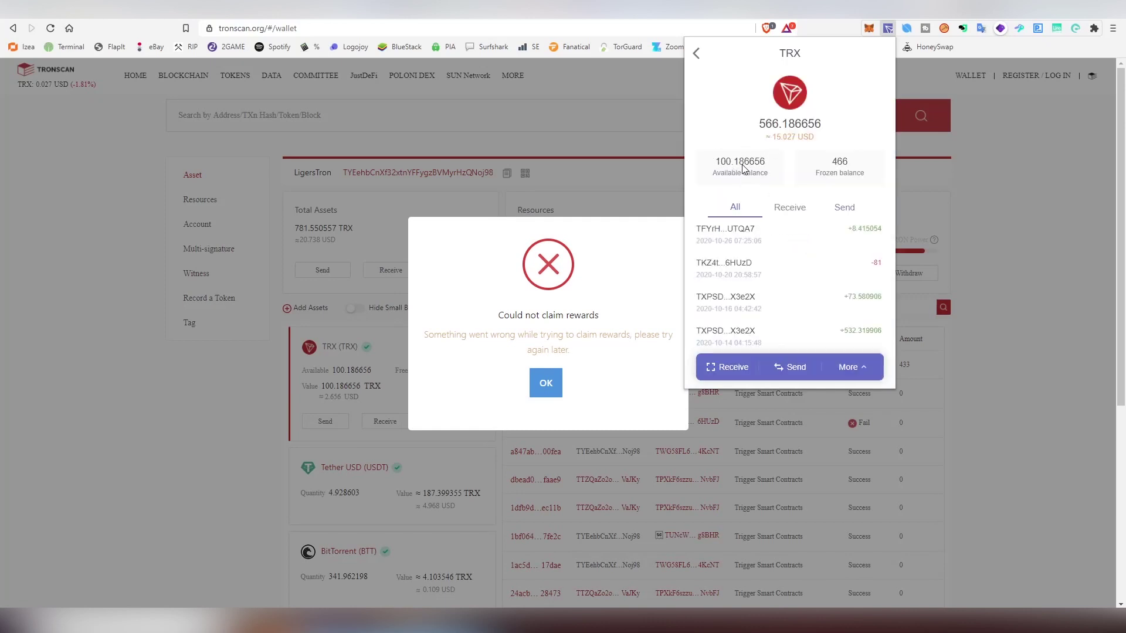
click(970, 203)
click(546, 383)
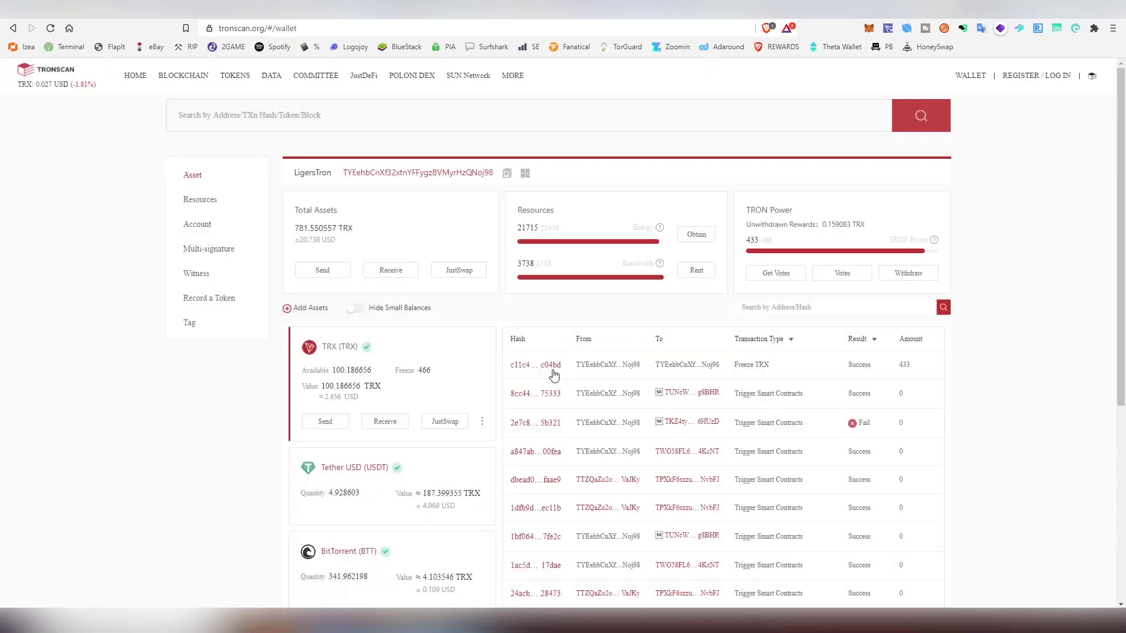
- Retry the 0.159083 TRX reward withdrawal and sign it
click(903, 279)
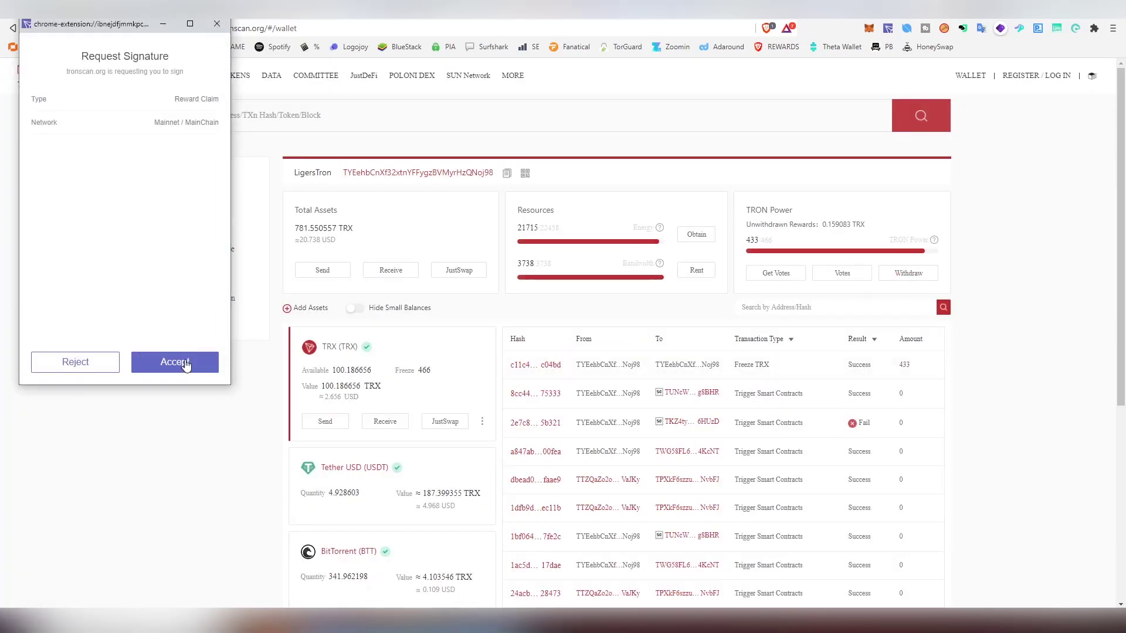
click(185, 364)
click(546, 371)
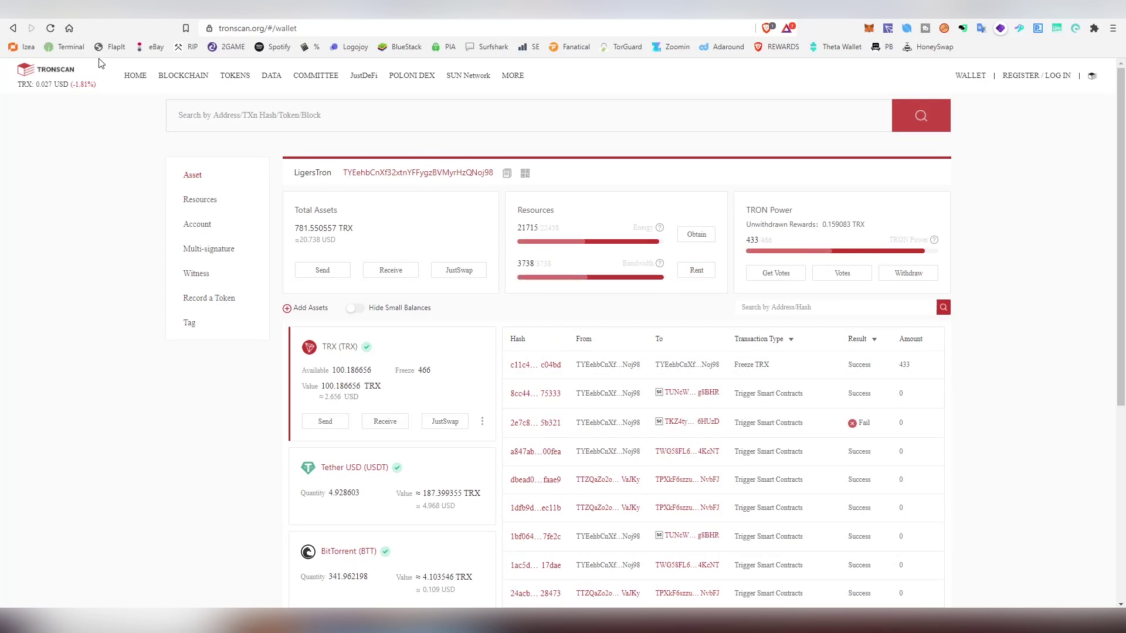
- Reload the wallet page and refresh the TronLink balances
click(50, 28)
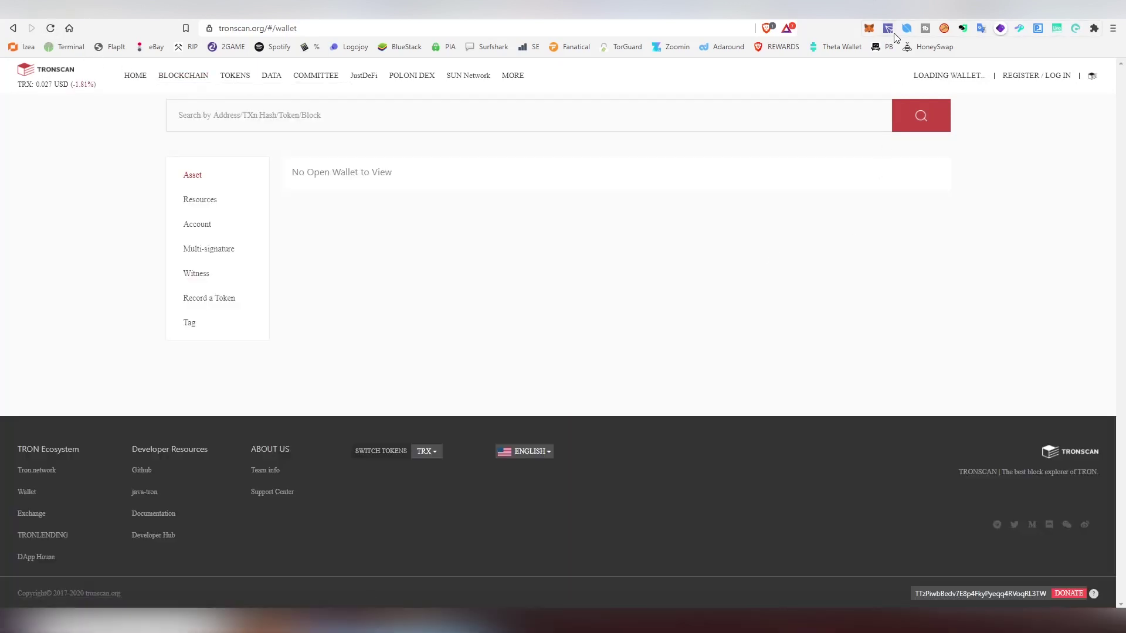
click(889, 30)
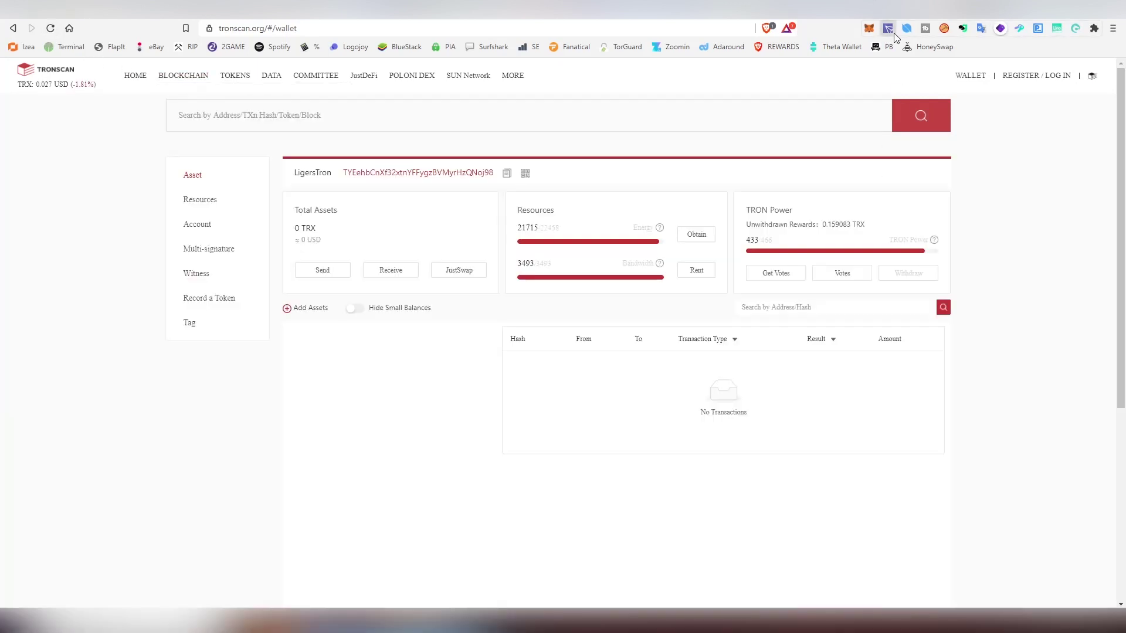
click(802, 229)
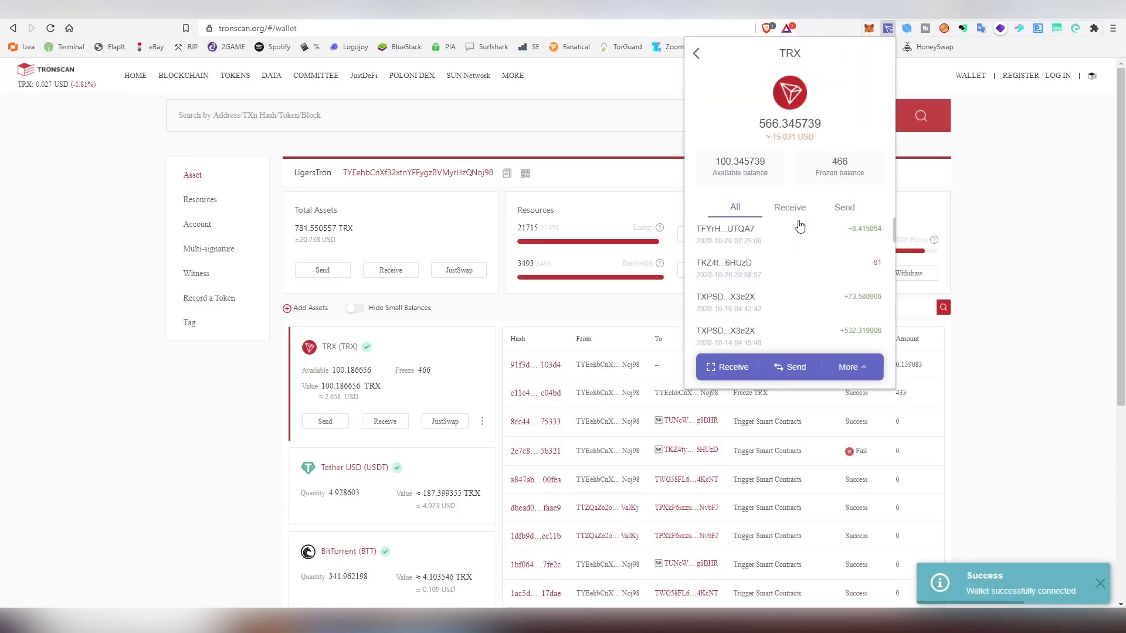
click(697, 54)
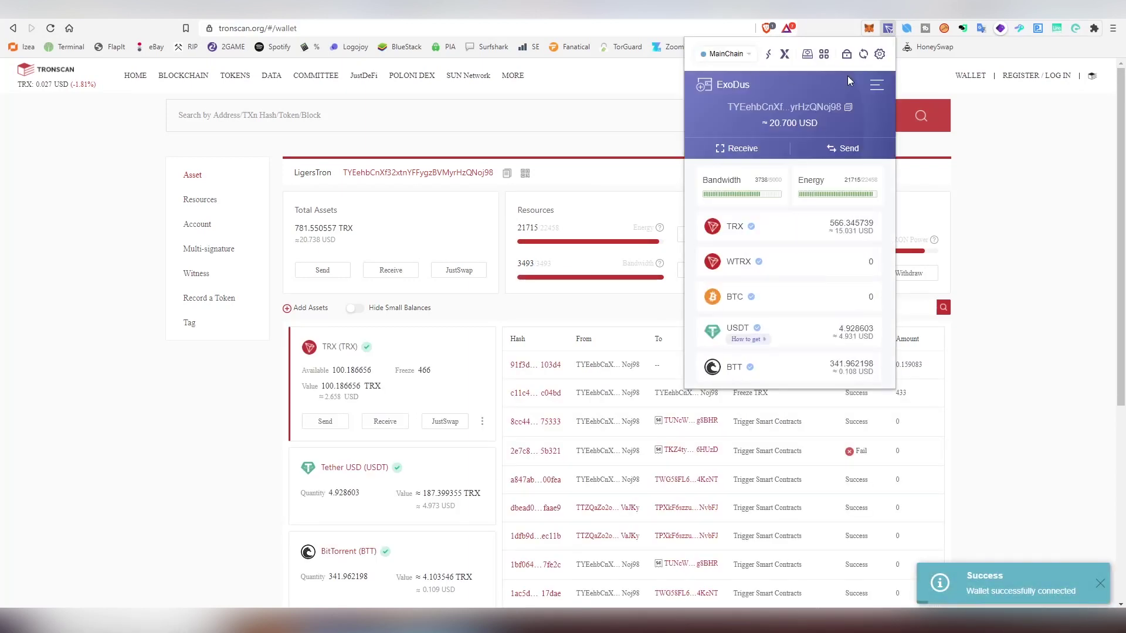
click(863, 55)
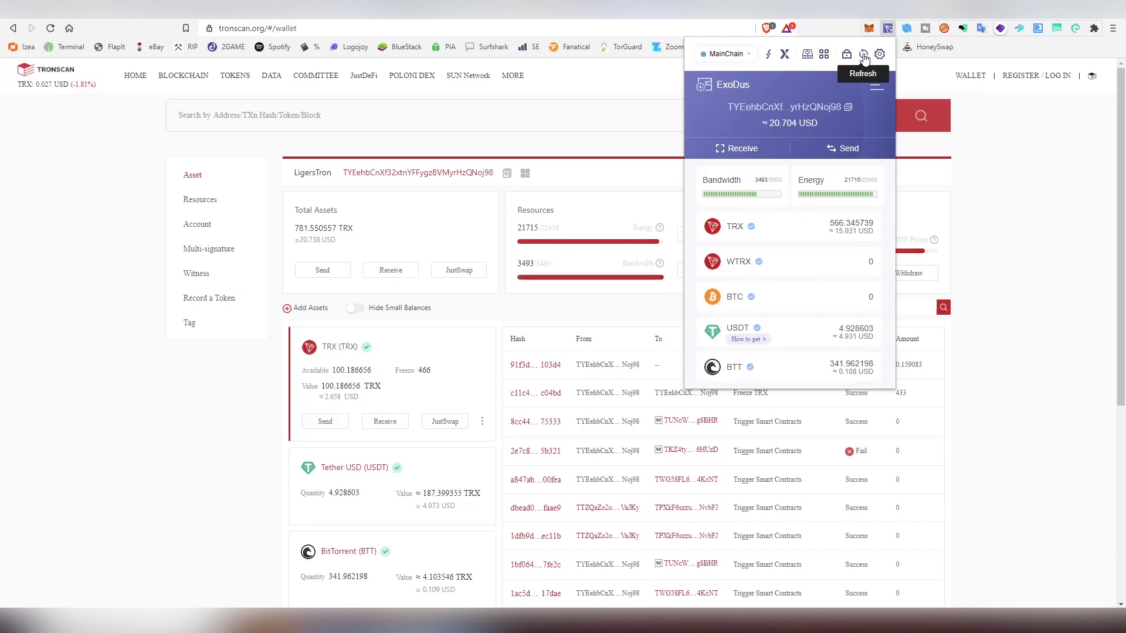
click(863, 55)
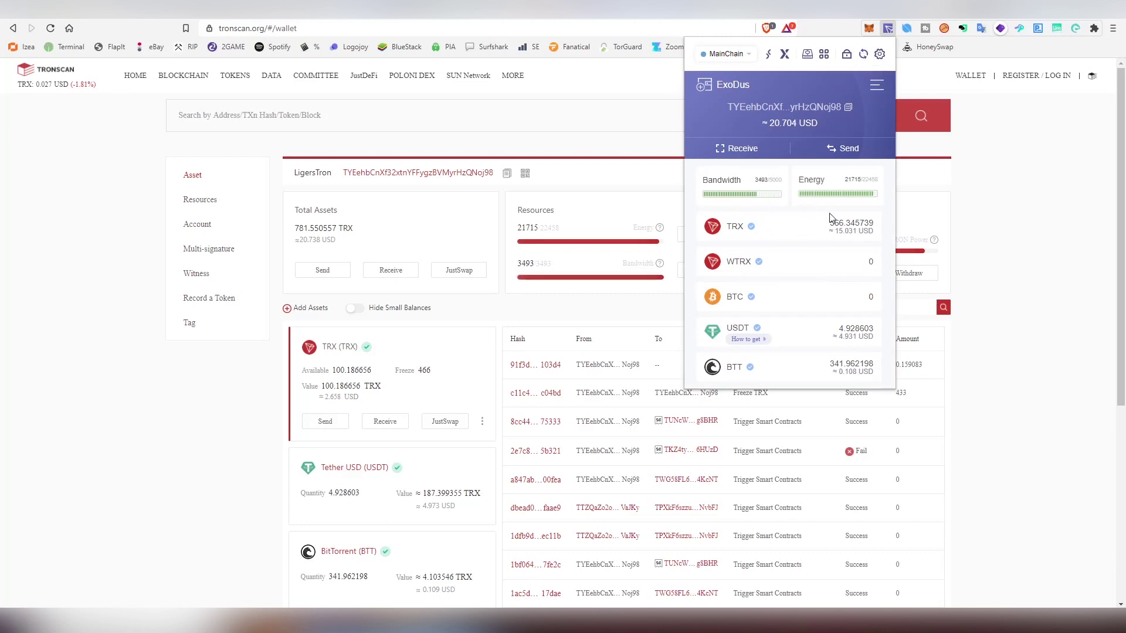
- Review the TRX transactions in TronLink under received, sent and all filters
click(827, 235)
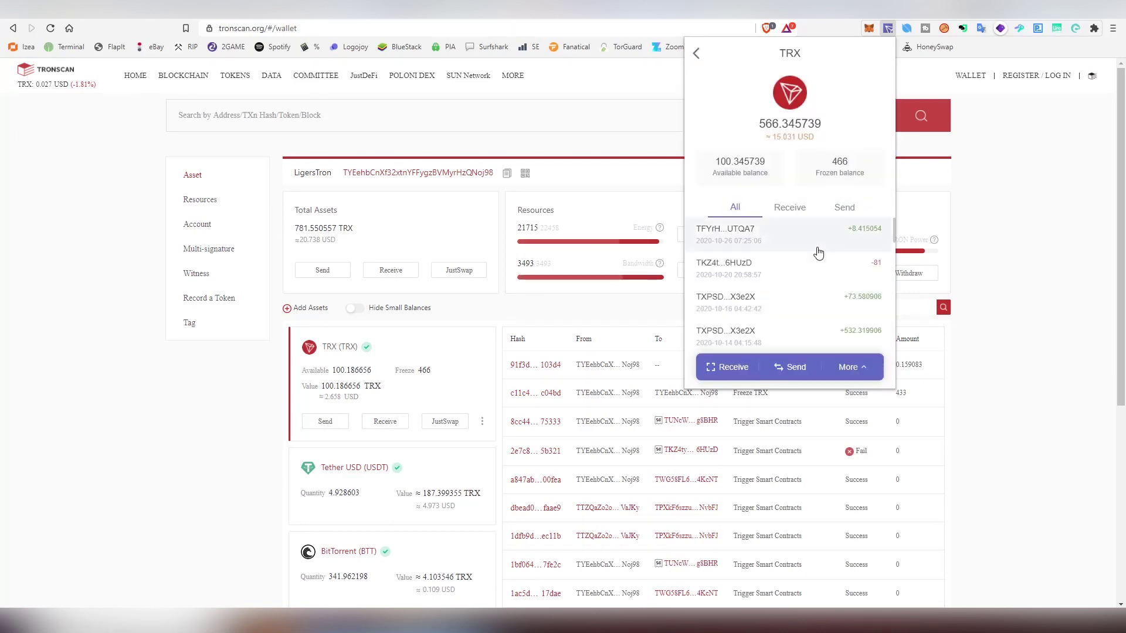
click(794, 208)
click(844, 207)
click(742, 212)
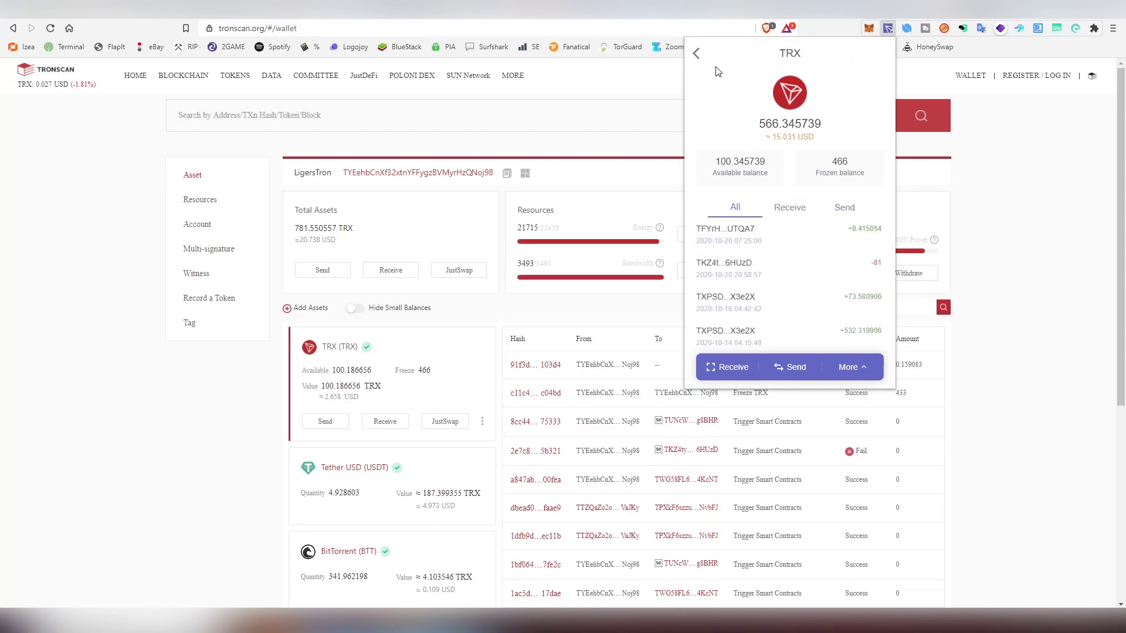
click(696, 53)
click(712, 216)
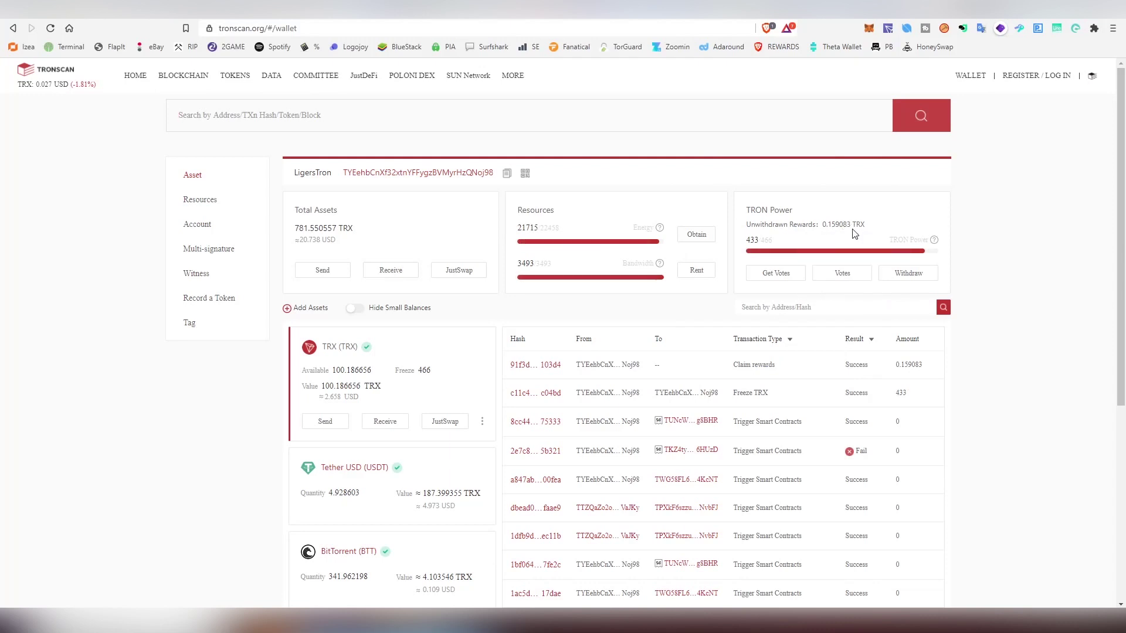
mouse_move(848, 223)
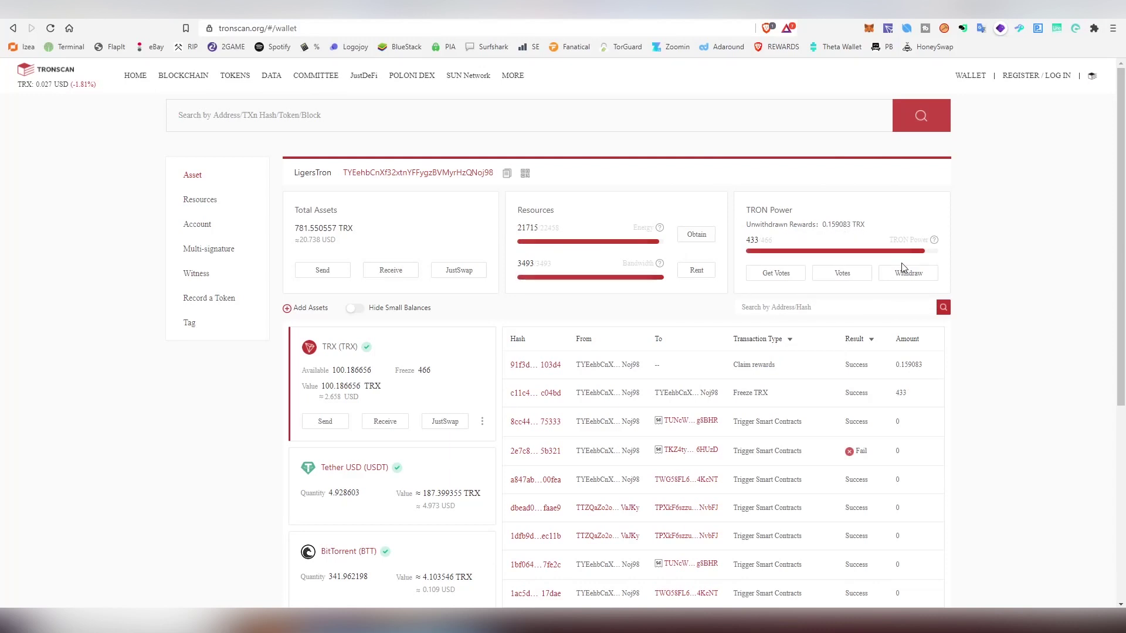